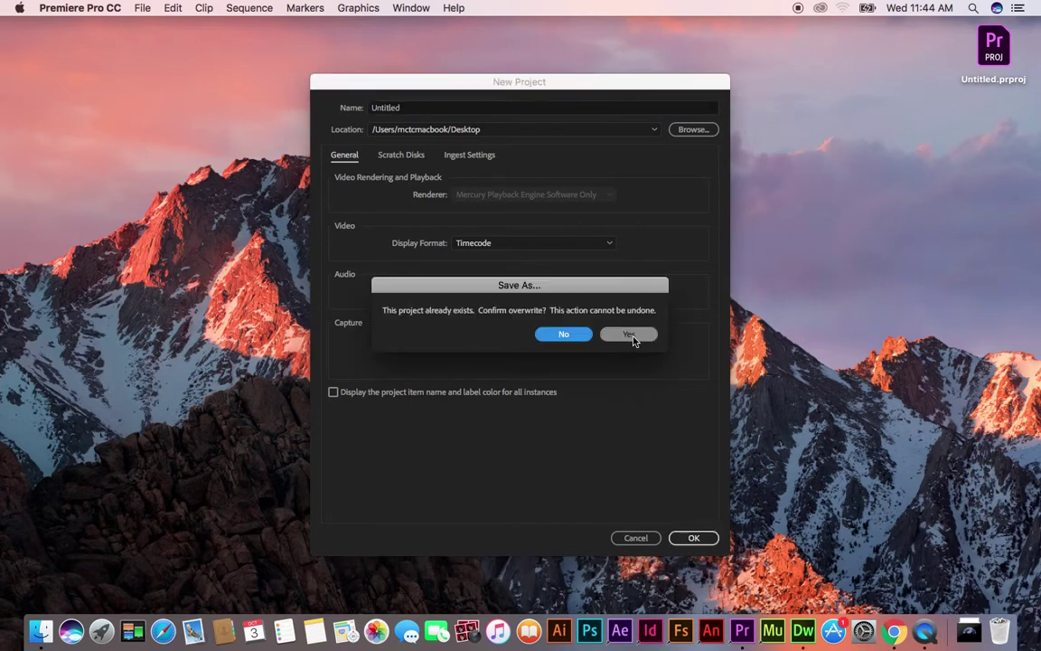
# - Confirm creating the new Untitled project on the Desktop, overwriting the existing file
pyautogui.press('Return')
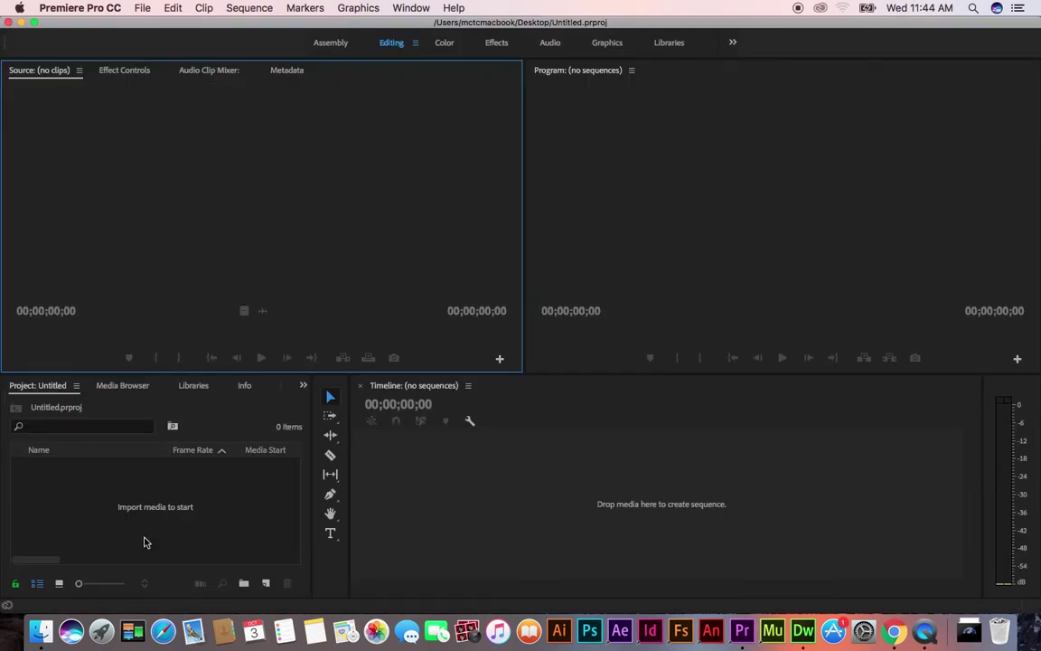
# - Import the Beautiful World nature .mp4 from Downloads into the Project panel
pyautogui.click(167, 506)
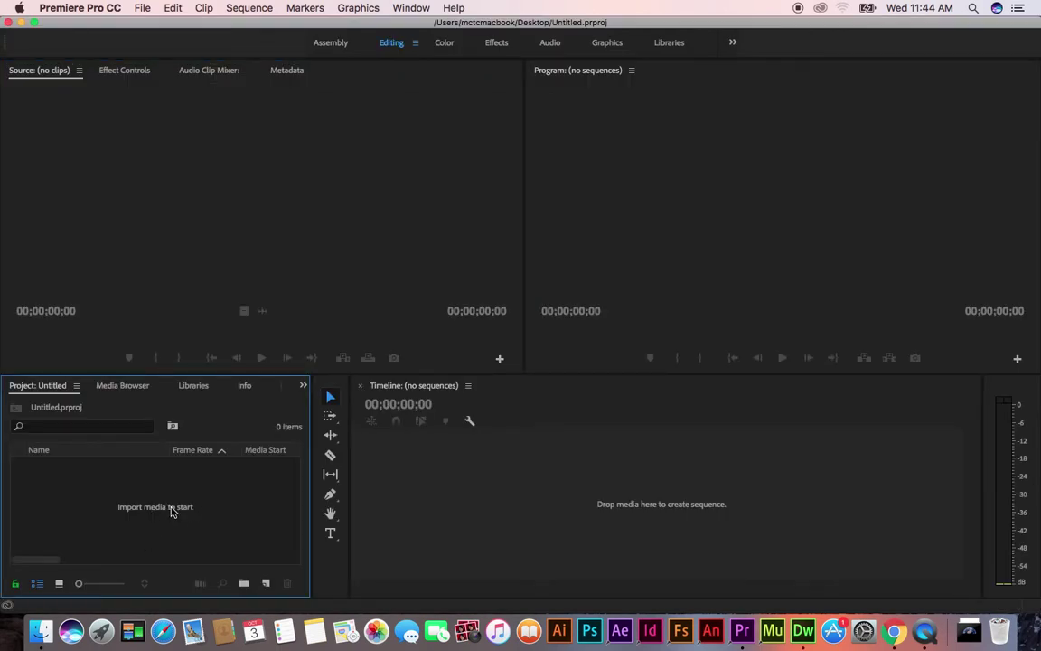
pyautogui.doubleClick(172, 511)
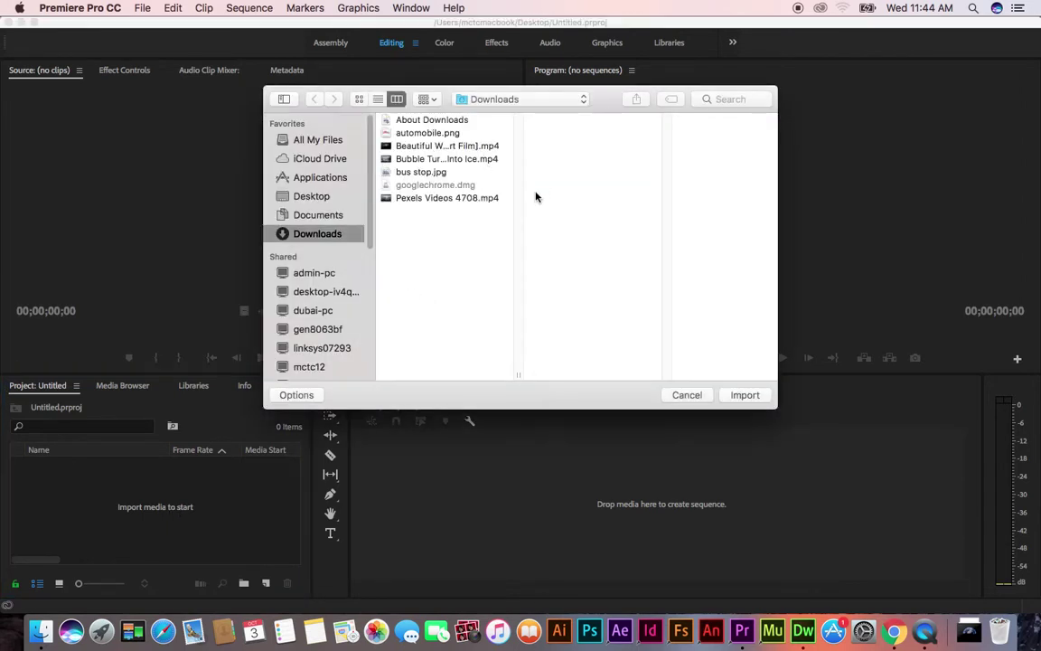
pyautogui.click(468, 147)
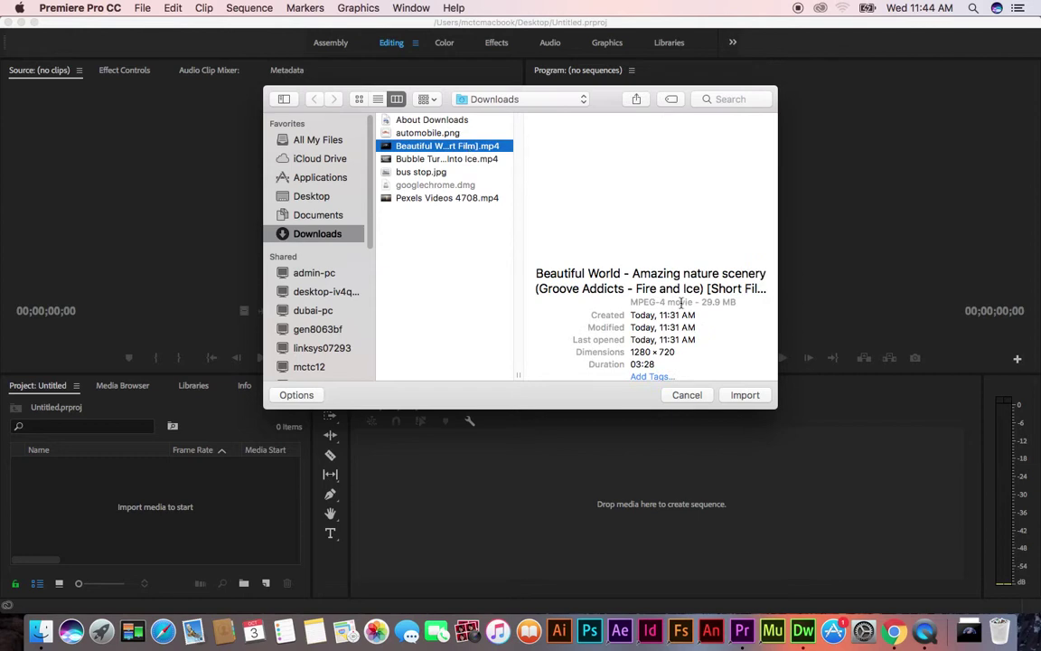
pyautogui.click(744, 396)
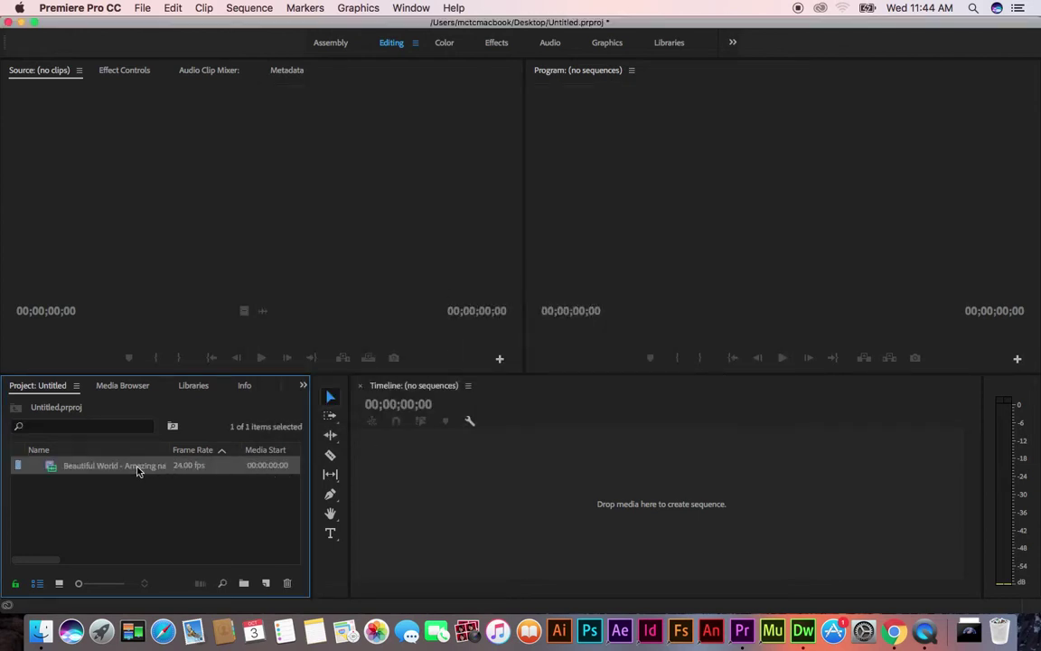
# - Drop the Beautiful World clip on the Timeline as a new sequence and scrub it for scene changes
pyautogui.moveTo(134, 470); pyautogui.dragTo(455, 508)
pyautogui.moveTo(454, 506); pyautogui.dragTo(454, 506)
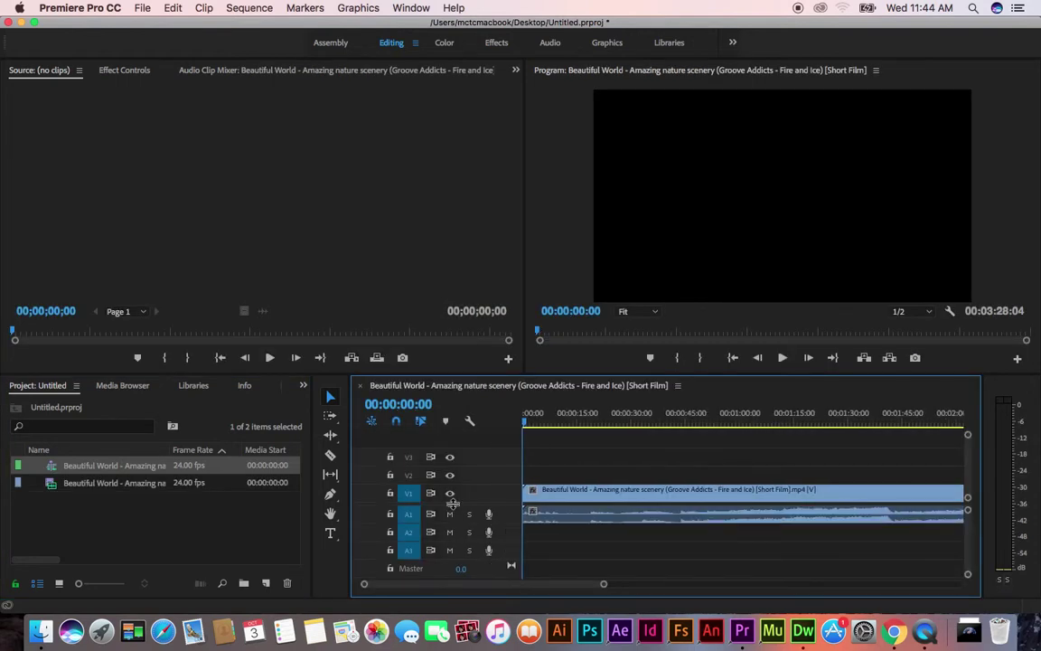
pyautogui.moveTo(528, 420); pyautogui.dragTo(860, 443)
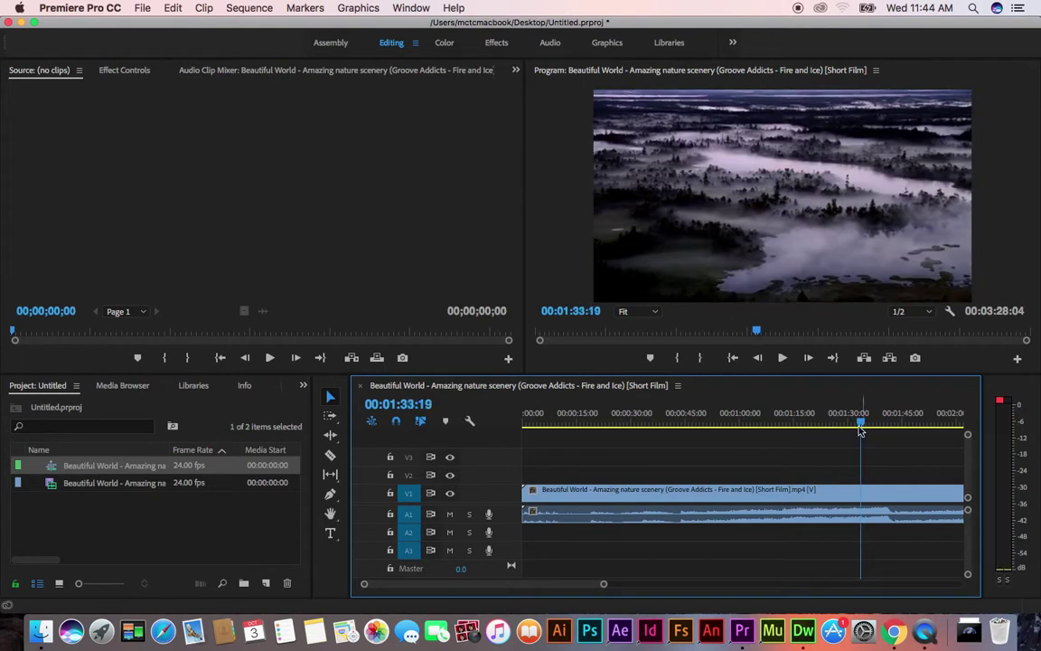
# - Frame-step to the first water shot and razor-cut the clip at 01:34:03
pyautogui.click(809, 358)
pyautogui.click(810, 359)
pyautogui.click(810, 359)
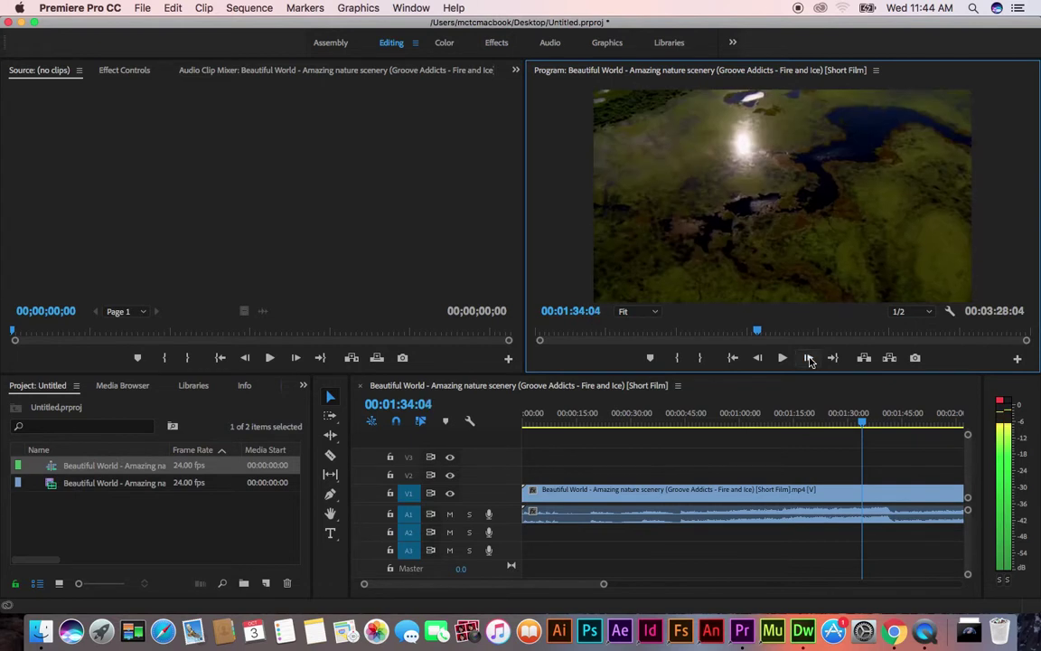
pyautogui.click(759, 359)
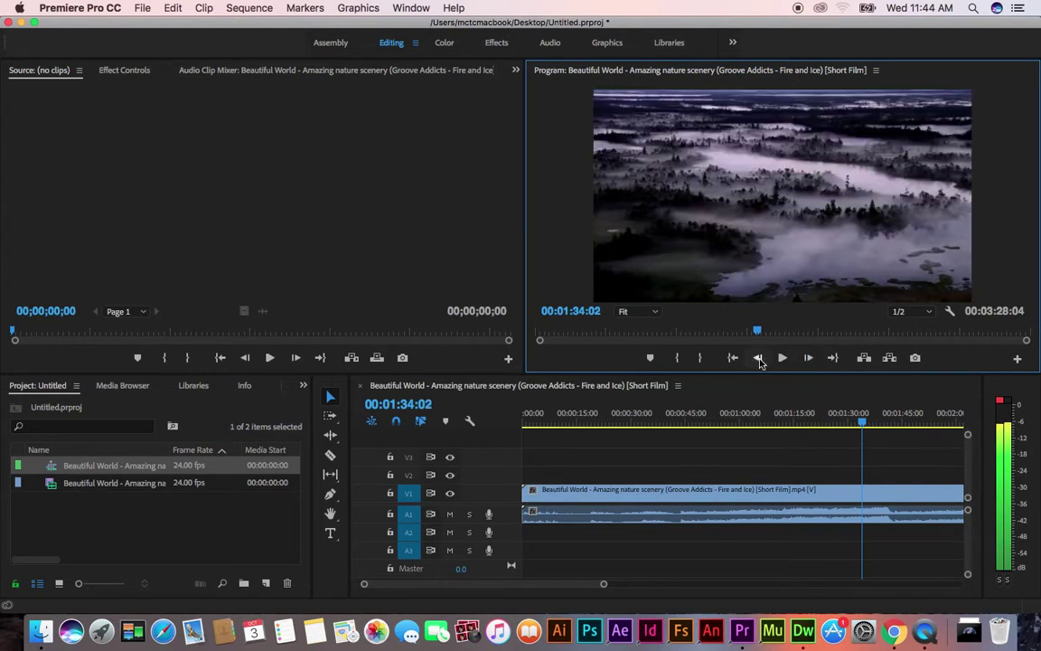
pyautogui.click(809, 358)
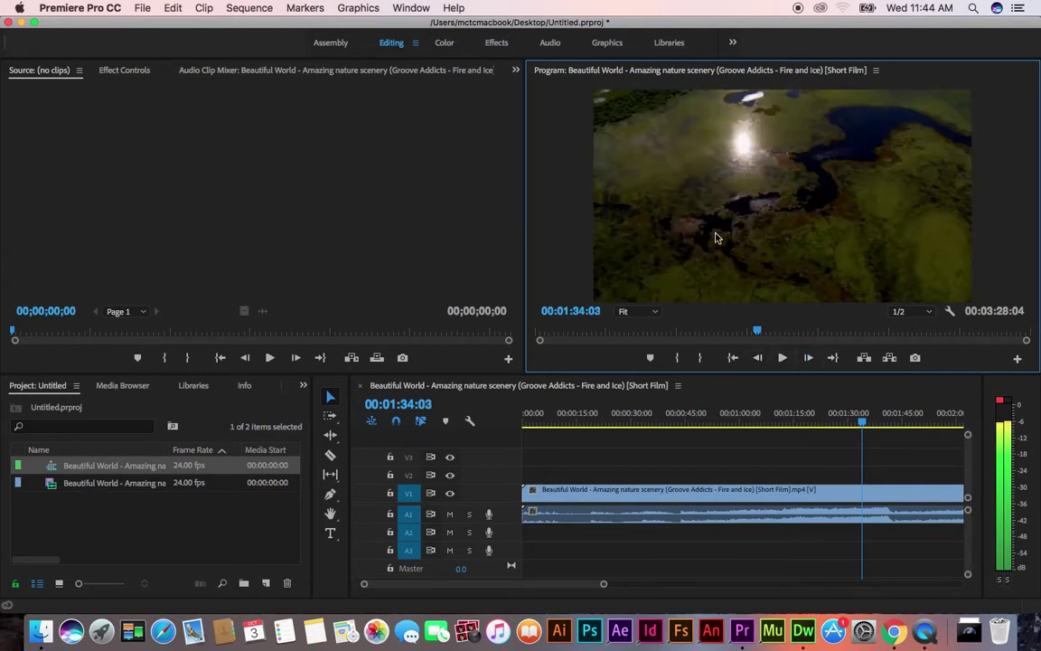
pyautogui.click(331, 457)
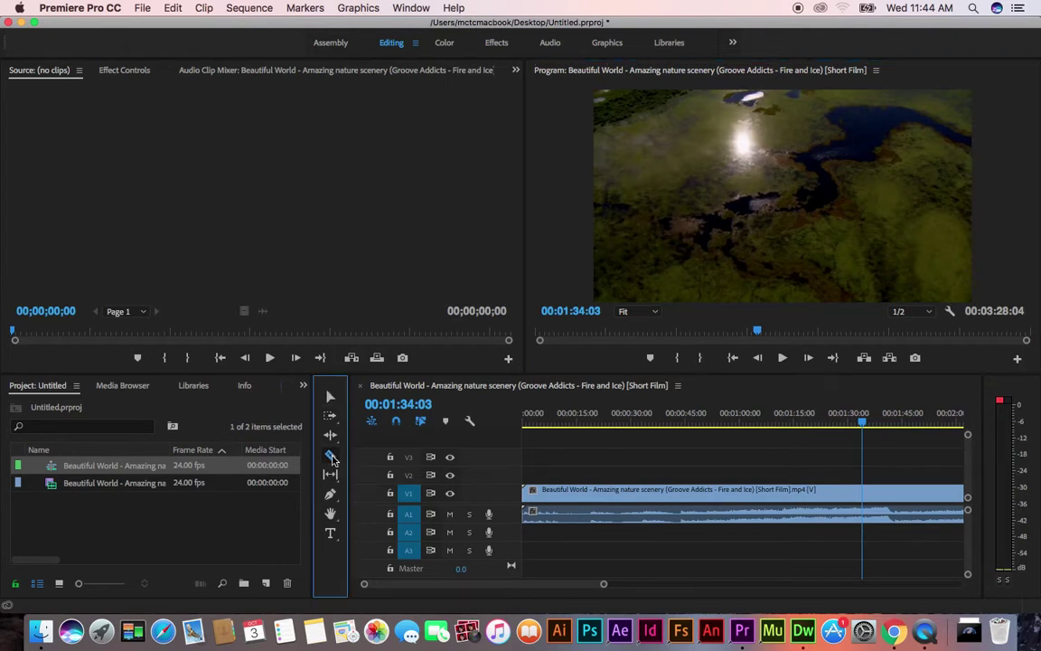
pyautogui.click(866, 497)
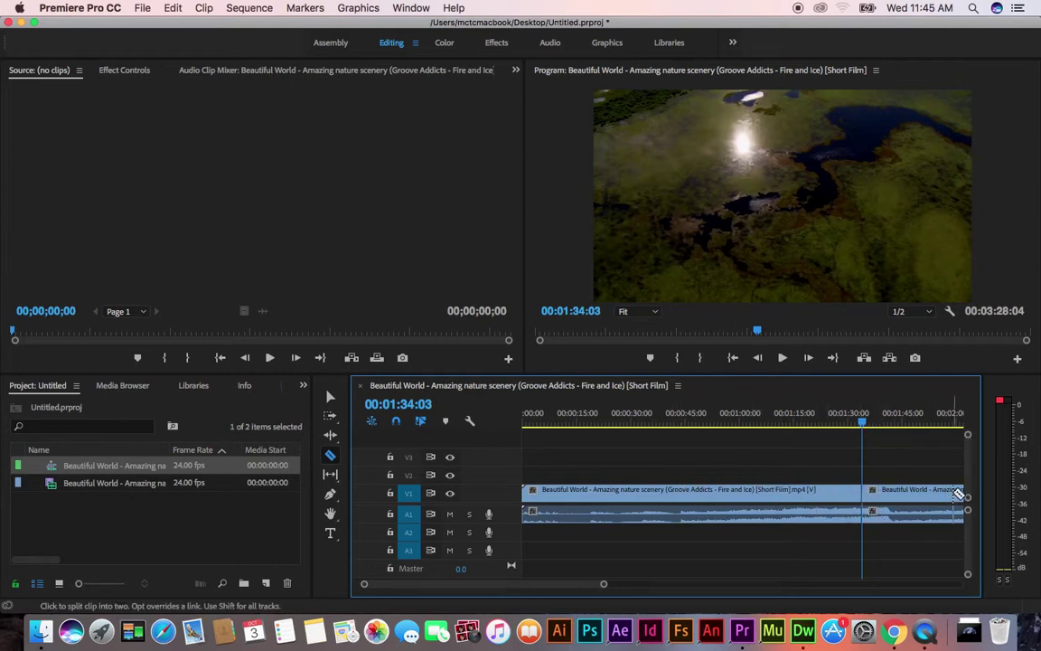
# - Frame-step to the swamp-to-mountain scene change and cut the clip again at 01:35:23
pyautogui.click(809, 359)
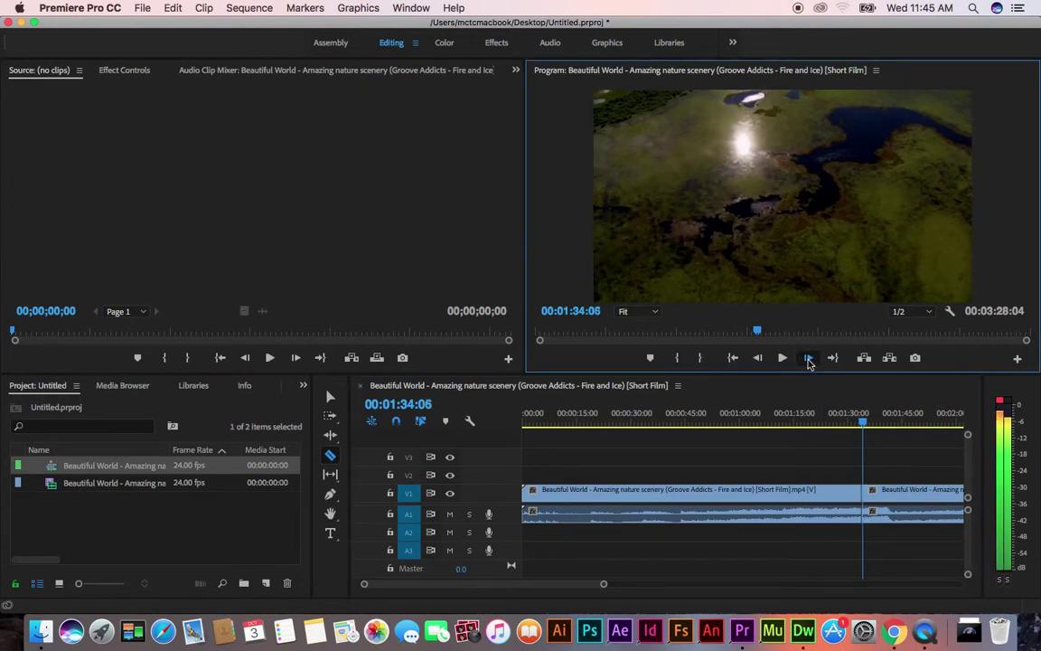
pyautogui.click(809, 359)
pyautogui.click(810, 359)
pyautogui.click(809, 359)
pyautogui.click(809, 359)
pyautogui.click(809, 359)
pyautogui.click(809, 359)
pyautogui.click(809, 359)
pyautogui.click(809, 359)
pyautogui.click(809, 359)
pyautogui.click(809, 359)
pyautogui.click(809, 359)
pyautogui.click(809, 359)
pyautogui.click(871, 423)
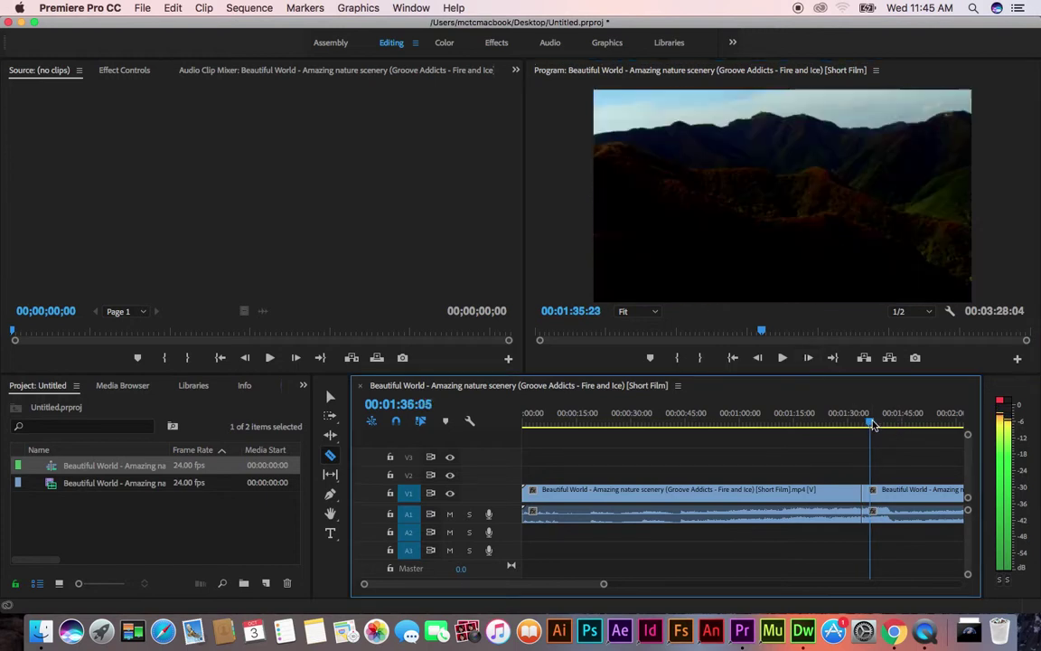
pyautogui.click(756, 359)
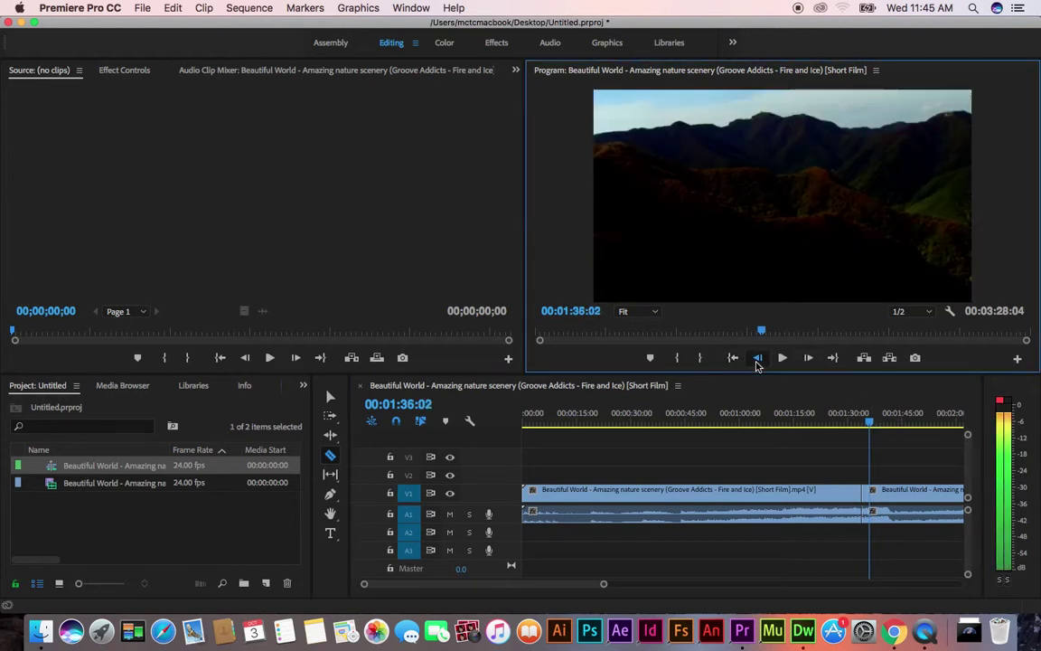
pyautogui.click(758, 359)
pyautogui.click(758, 359)
pyautogui.click(757, 359)
pyautogui.click(758, 359)
pyautogui.click(757, 359)
pyautogui.click(809, 358)
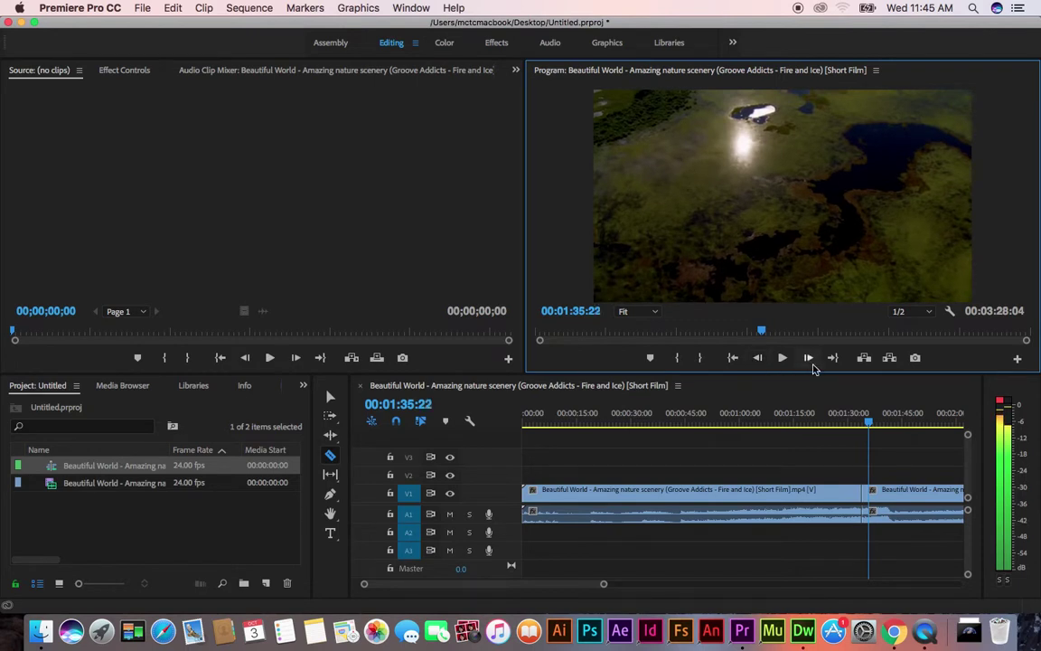
pyautogui.click(810, 359)
pyautogui.click(809, 359)
pyautogui.click(758, 359)
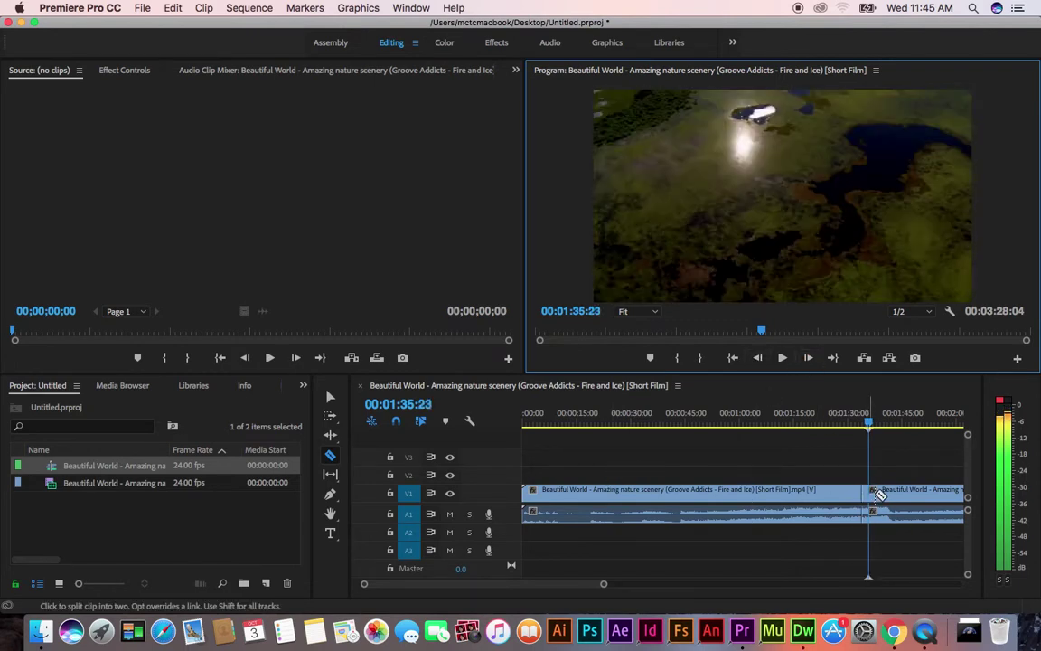
pyautogui.click(878, 492)
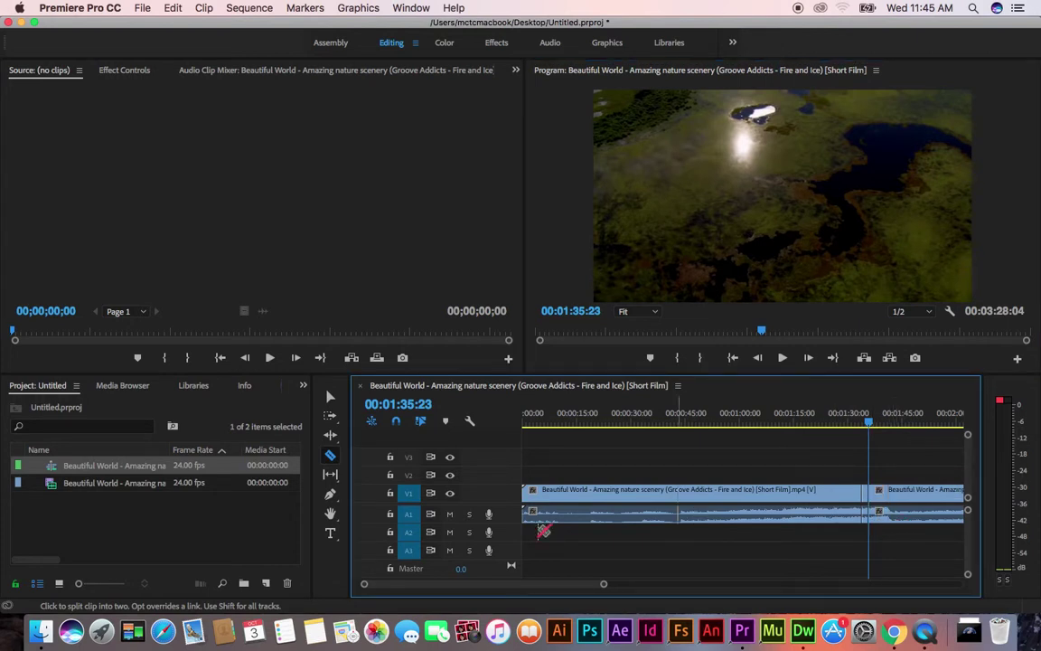
# - Zoom the timeline in around both cuts and select clips to review the short middle segment
pyautogui.moveTo(604, 587); pyautogui.dragTo(515, 583)
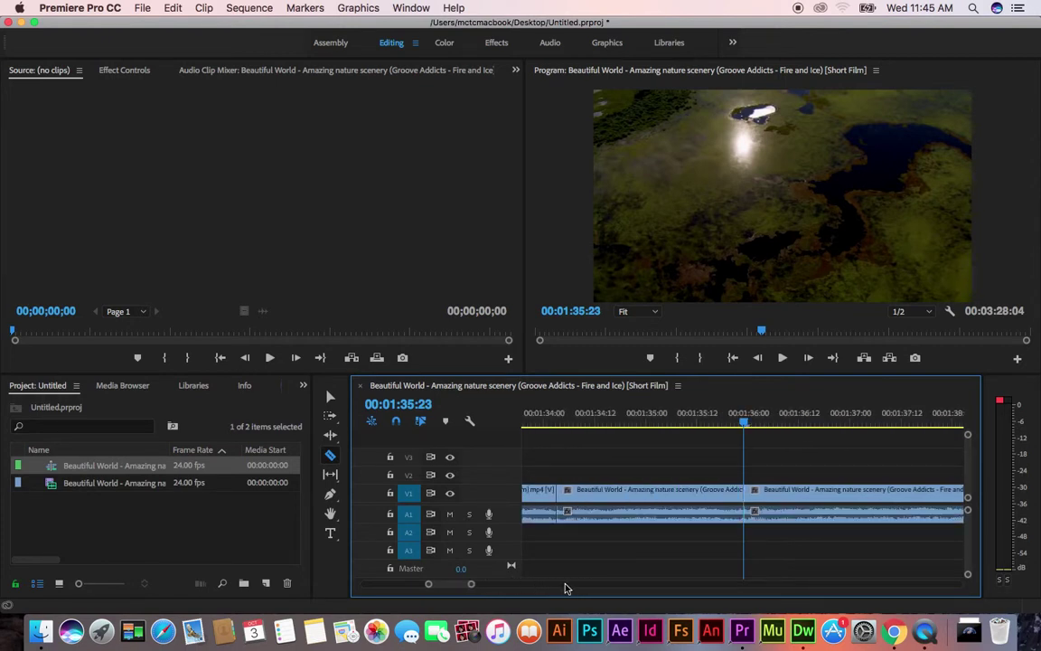
pyautogui.click(330, 397)
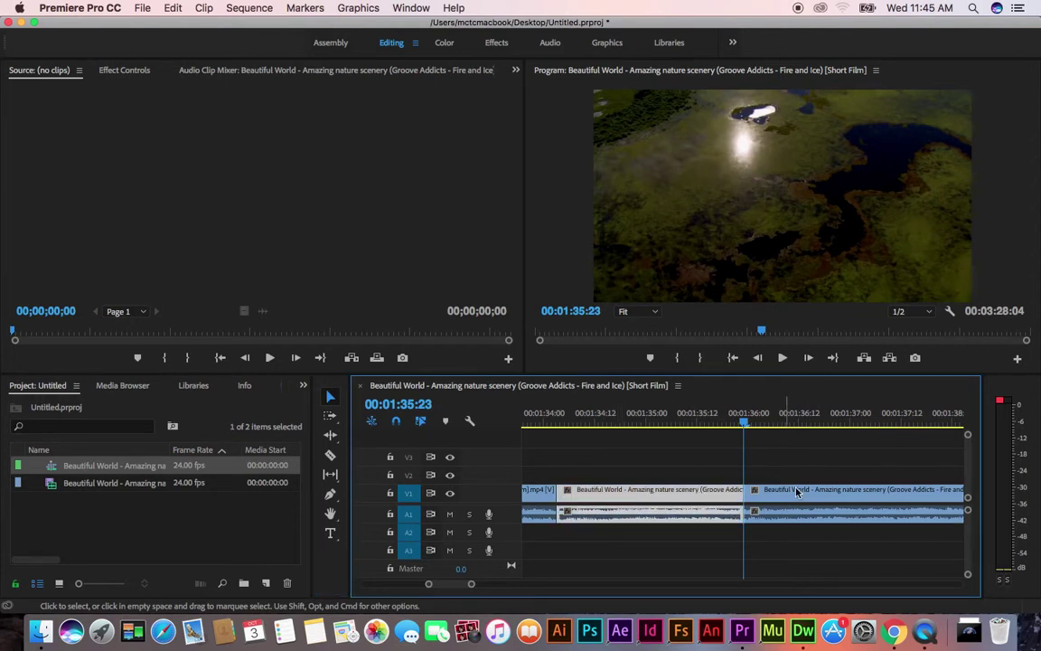
pyautogui.click(800, 498)
pyautogui.click(532, 496)
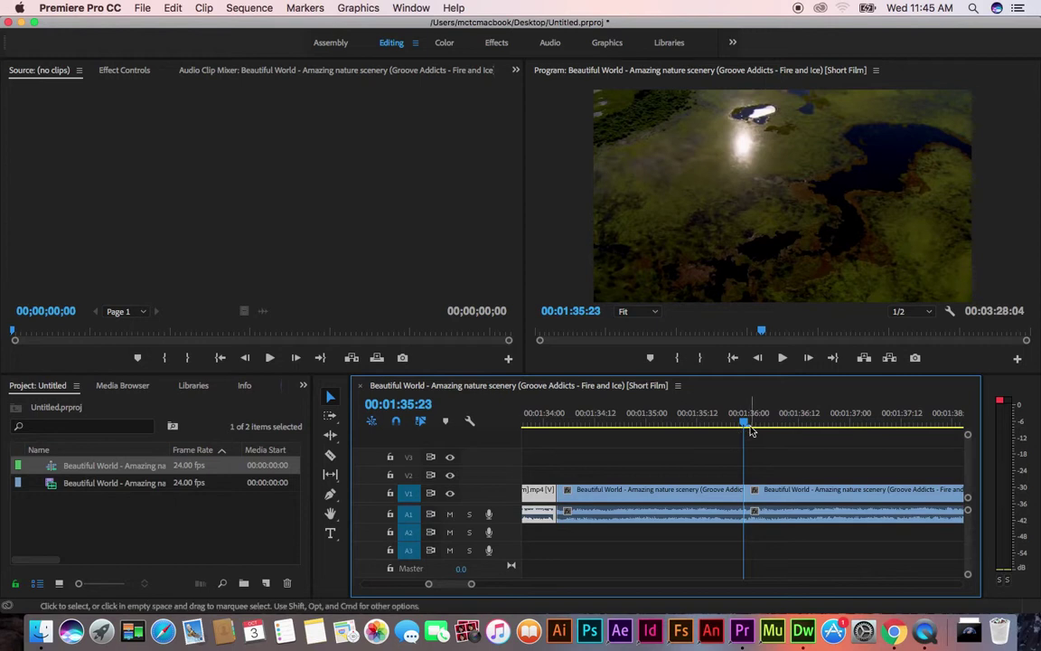
pyautogui.moveTo(747, 431); pyautogui.dragTo(588, 453)
pyautogui.click(684, 499)
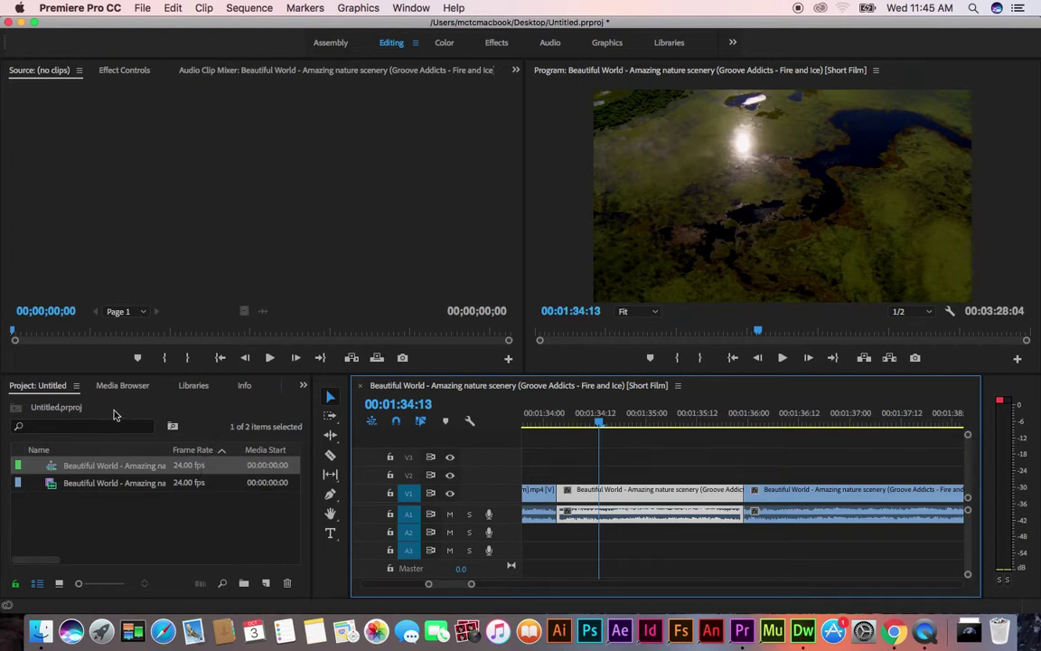
# - From Effects > Video Effects > Color Correction, drag Brightness & Contrast onto the middle V1 clip
pyautogui.click(305, 387)
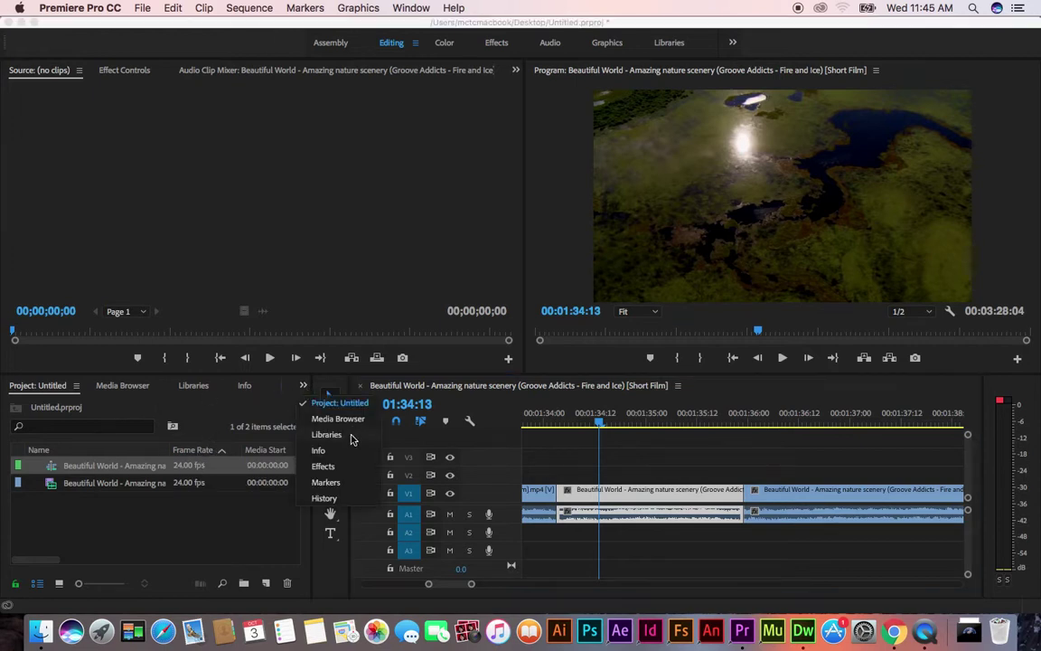
pyautogui.click(326, 466)
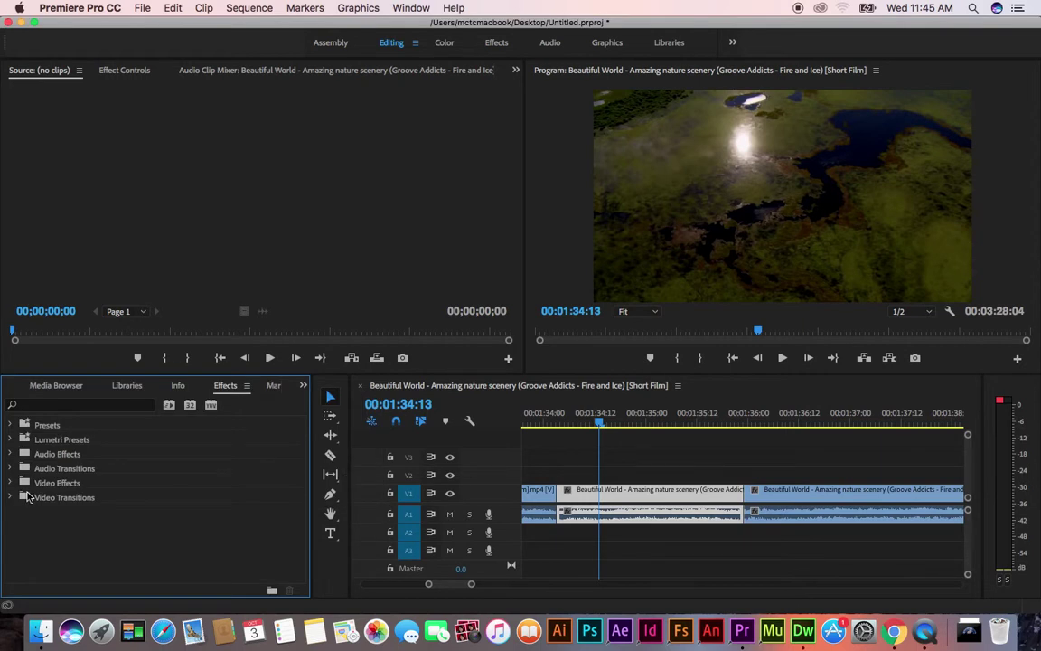
pyautogui.click(10, 425)
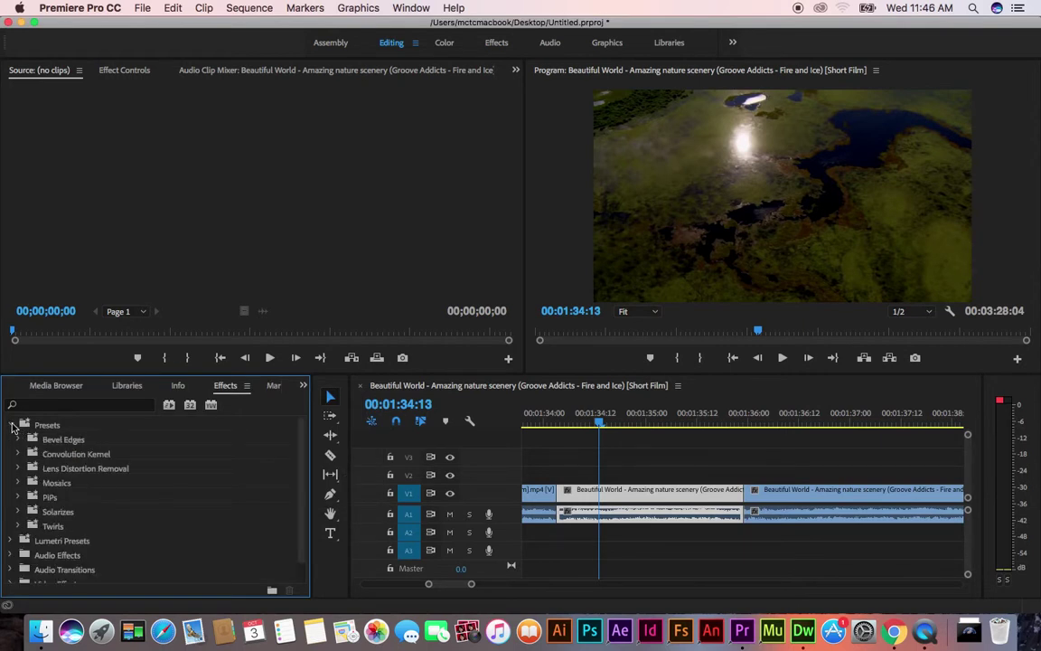
pyautogui.click(12, 424)
pyautogui.click(11, 440)
pyautogui.click(11, 439)
pyautogui.click(10, 483)
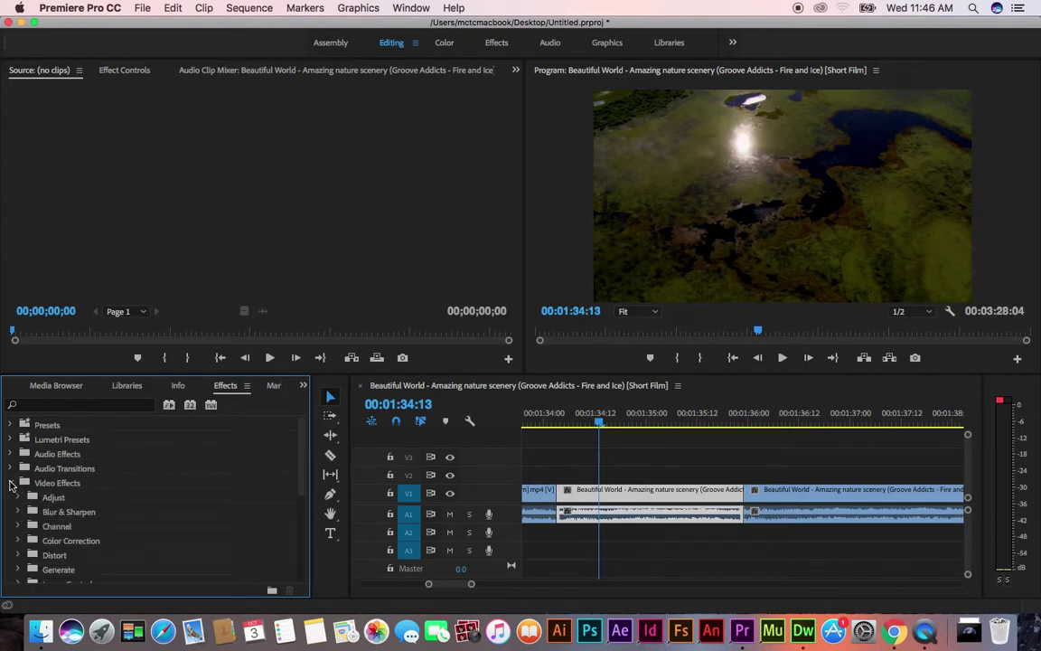
pyautogui.scroll(-1, 302, 484)
pyautogui.scroll(-3, 302, 484)
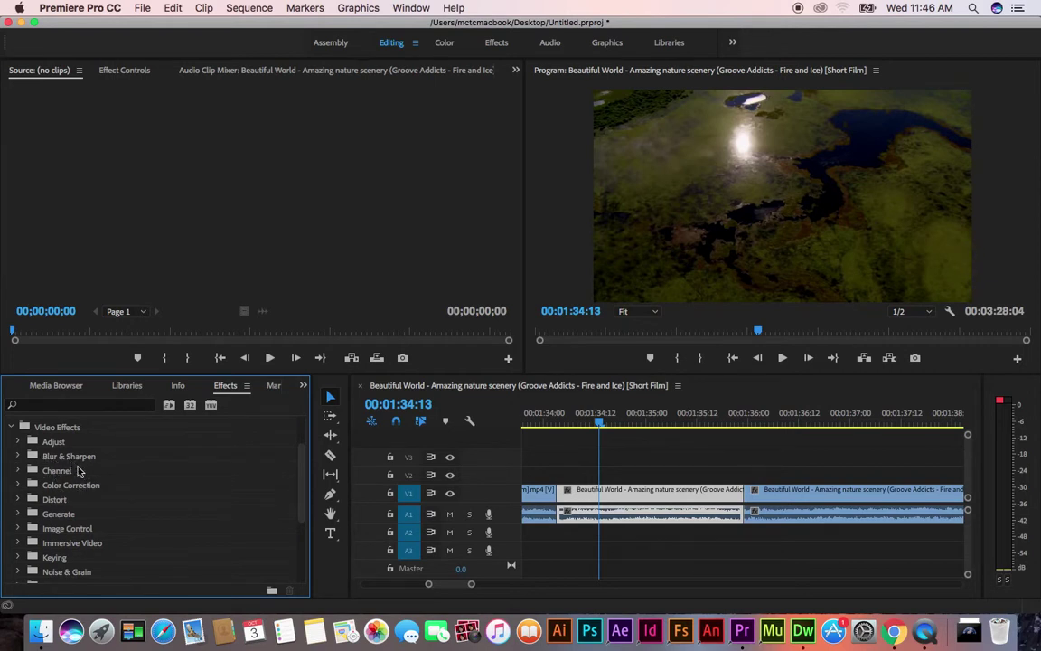
pyautogui.click(19, 486)
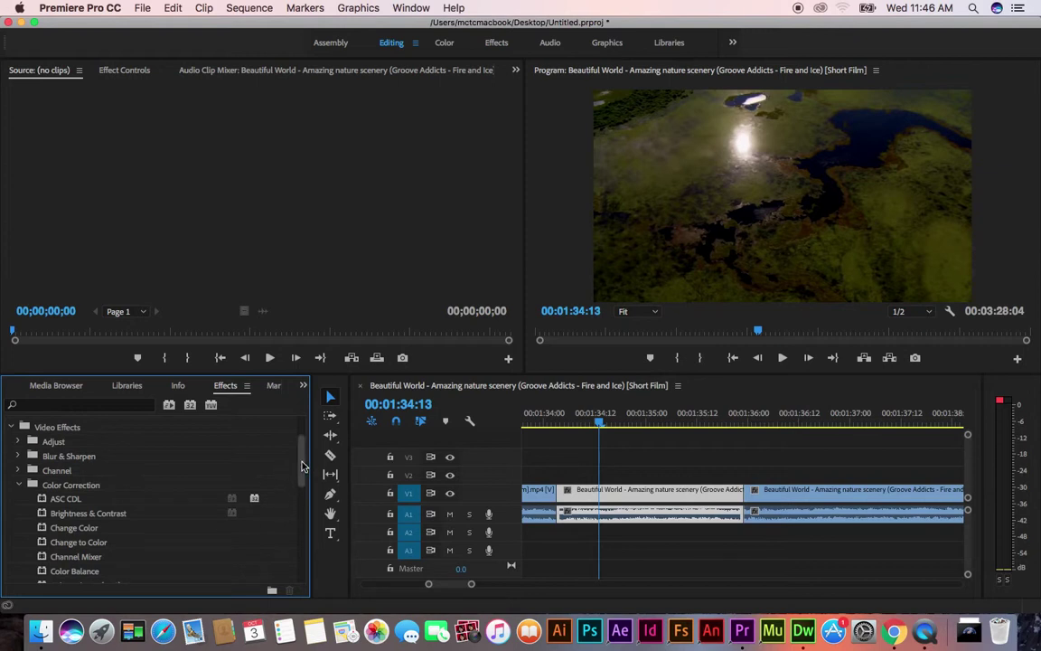
pyautogui.scroll(-3, 141, 459)
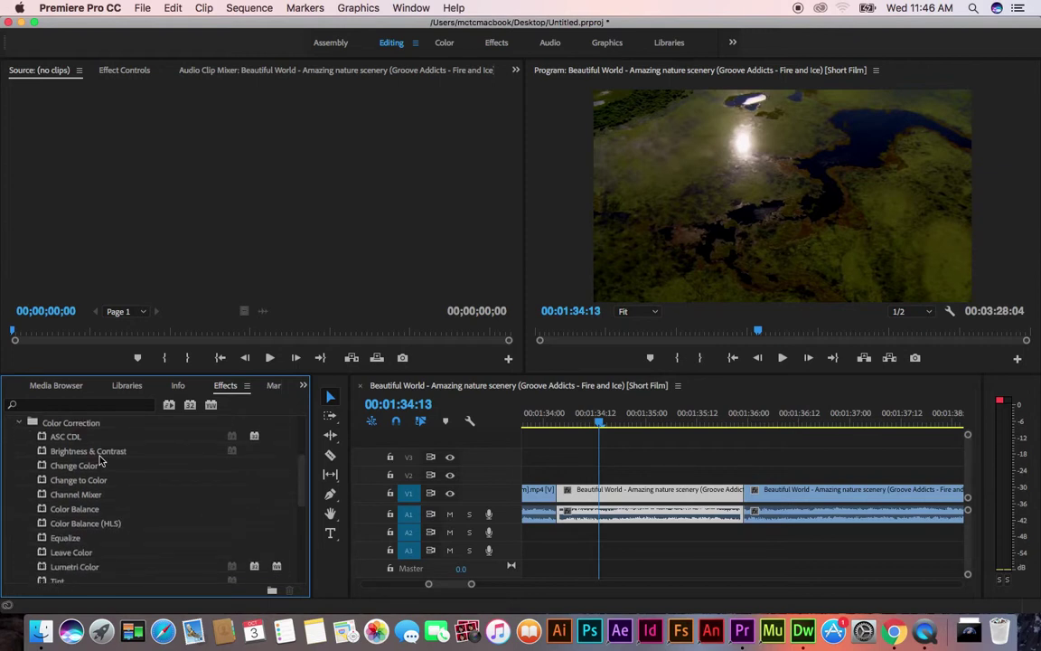
pyautogui.moveTo(99, 459); pyautogui.dragTo(625, 494)
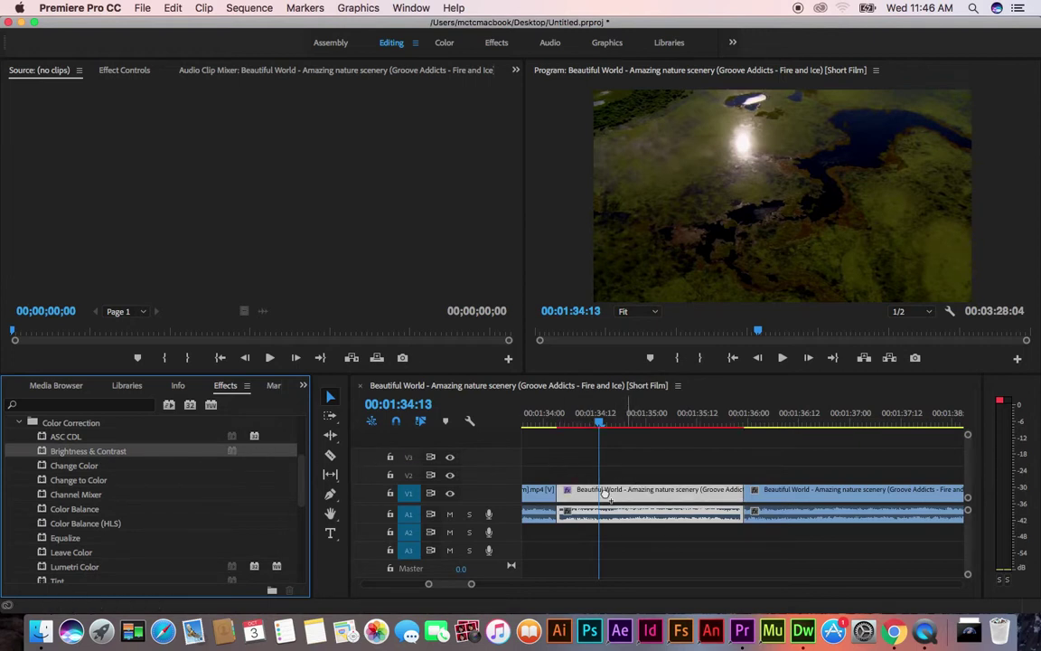
# - In Effect Controls, set the middle clip's Brightness to 44.0 and Contrast to 26.0
pyautogui.click(131, 70)
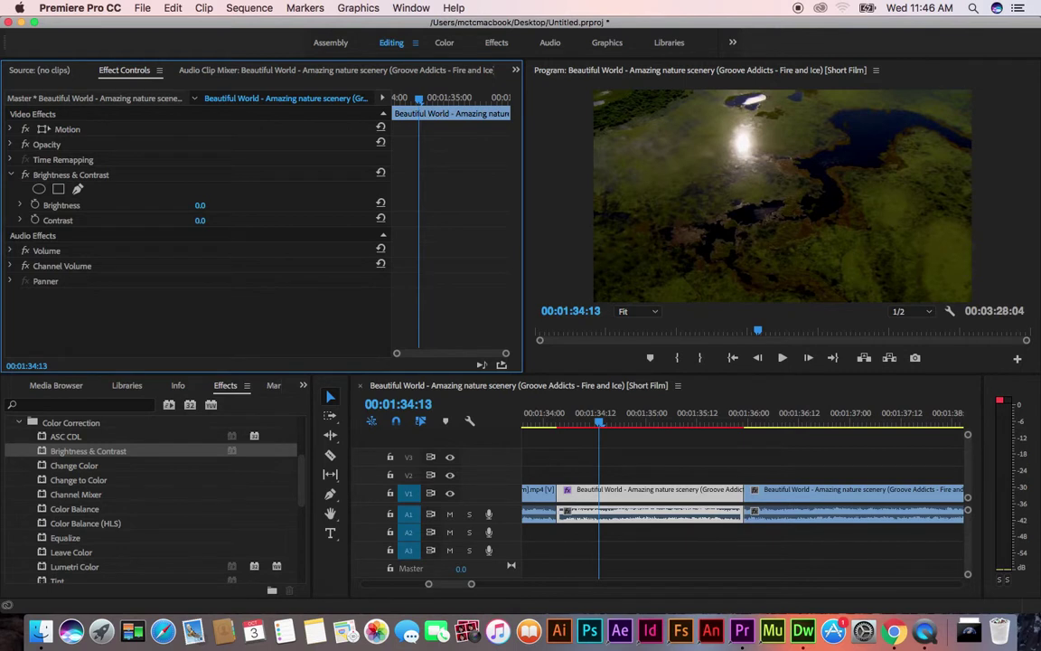
pyautogui.moveTo(200, 205); pyautogui.dragTo(212, 205)
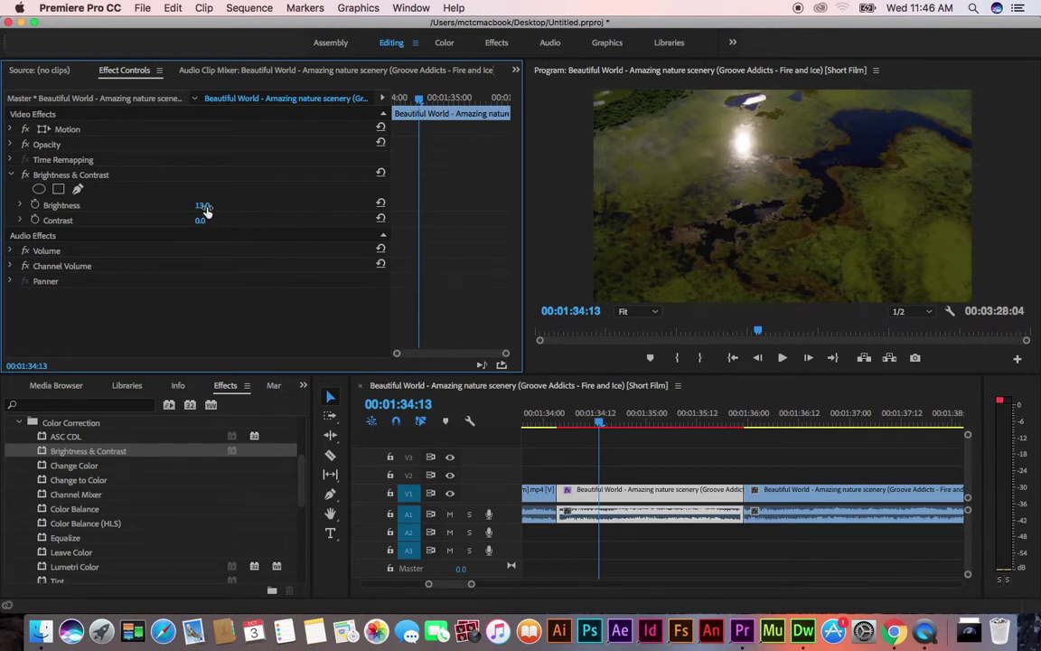
pyautogui.moveTo(202, 205); pyautogui.dragTo(226, 205)
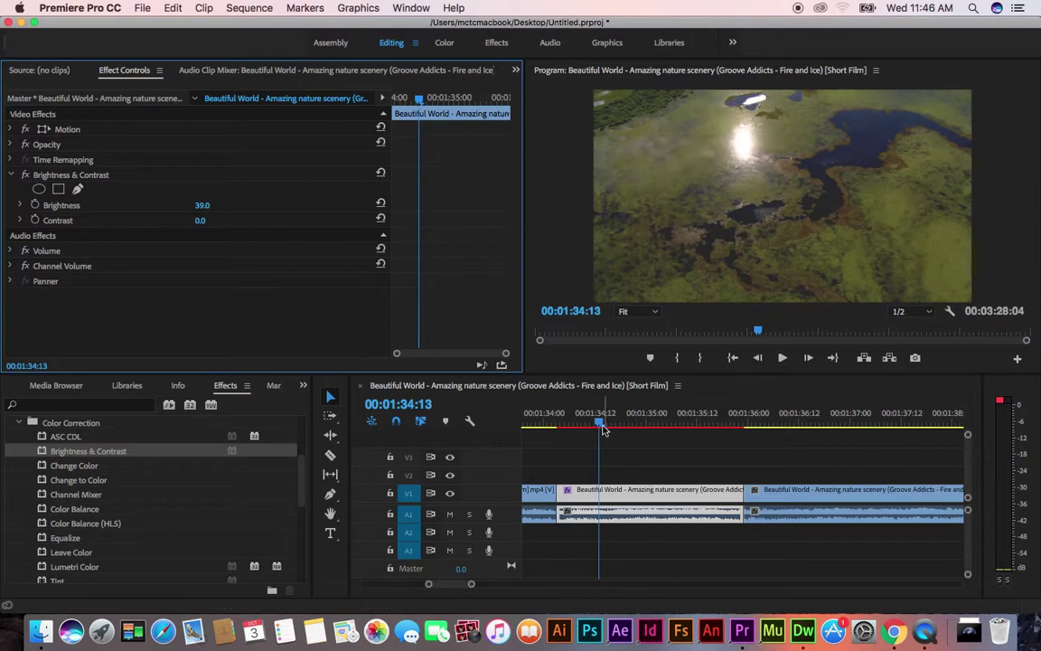
pyautogui.moveTo(601, 427)
pyautogui.mouseDown()
pyautogui.moveTo(552, 425)
pyautogui.moveTo(586, 425)
pyautogui.mouseUp()
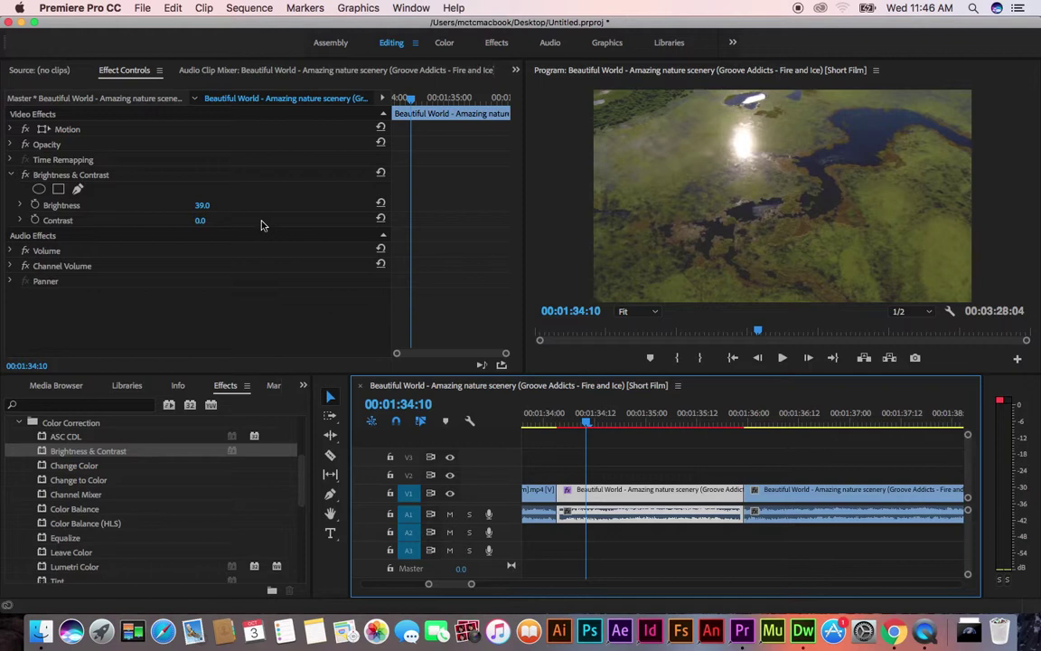
pyautogui.moveTo(202, 206); pyautogui.dragTo(223, 221)
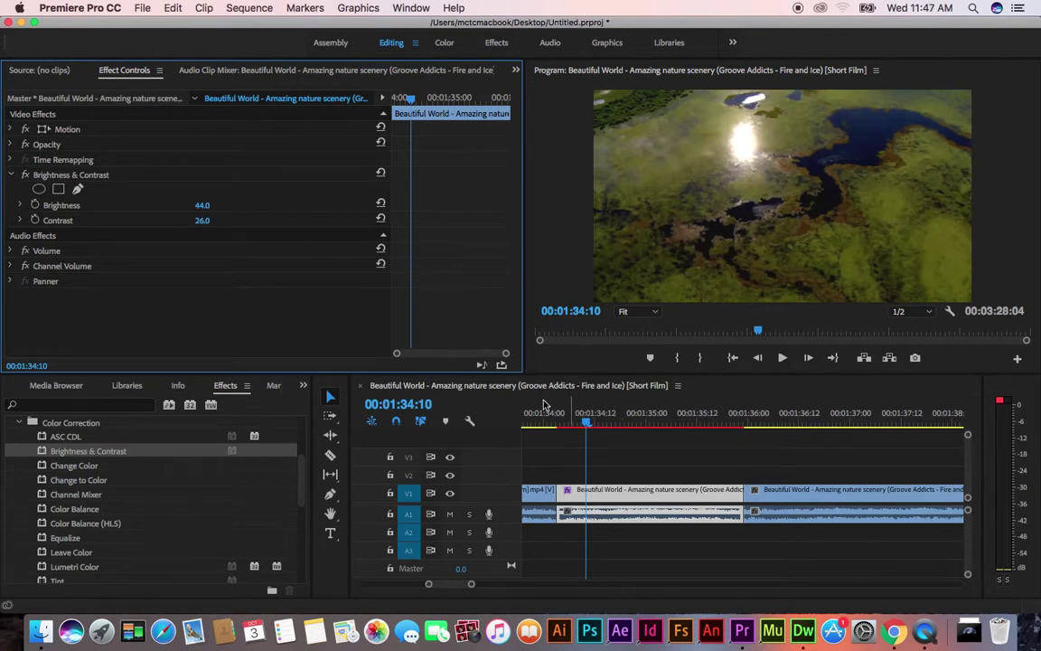
pyautogui.moveTo(592, 429)
pyautogui.mouseDown()
pyautogui.moveTo(540, 428)
pyautogui.moveTo(606, 427)
pyautogui.mouseUp()
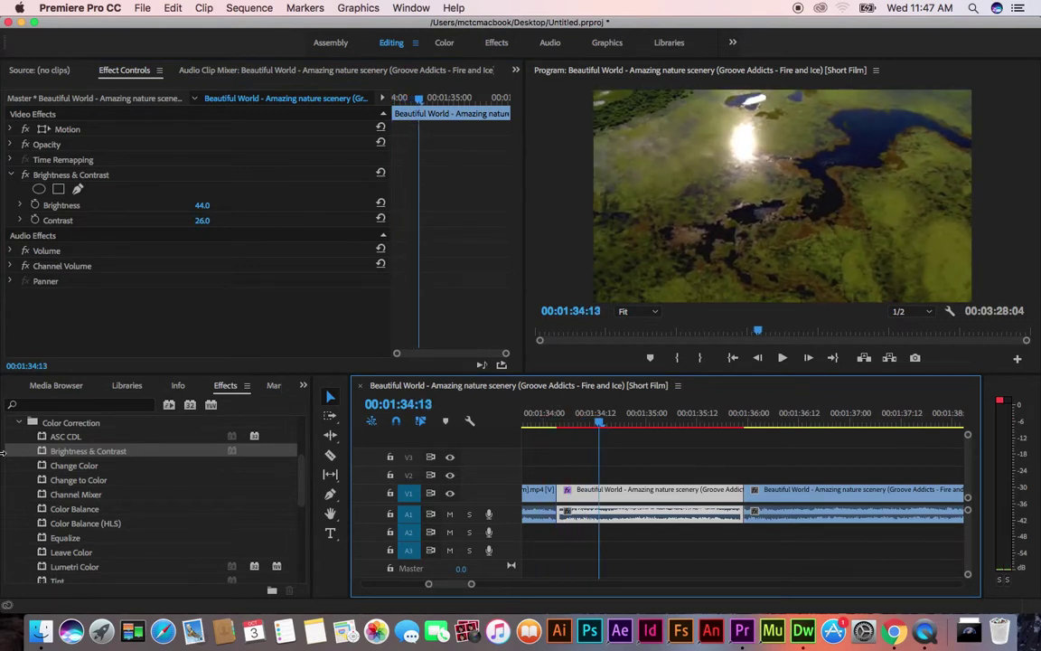
# - Apply Color Balance to the middle clip and raise Shadow Green Balance to 100.0
pyautogui.scroll(2, 140, 528)
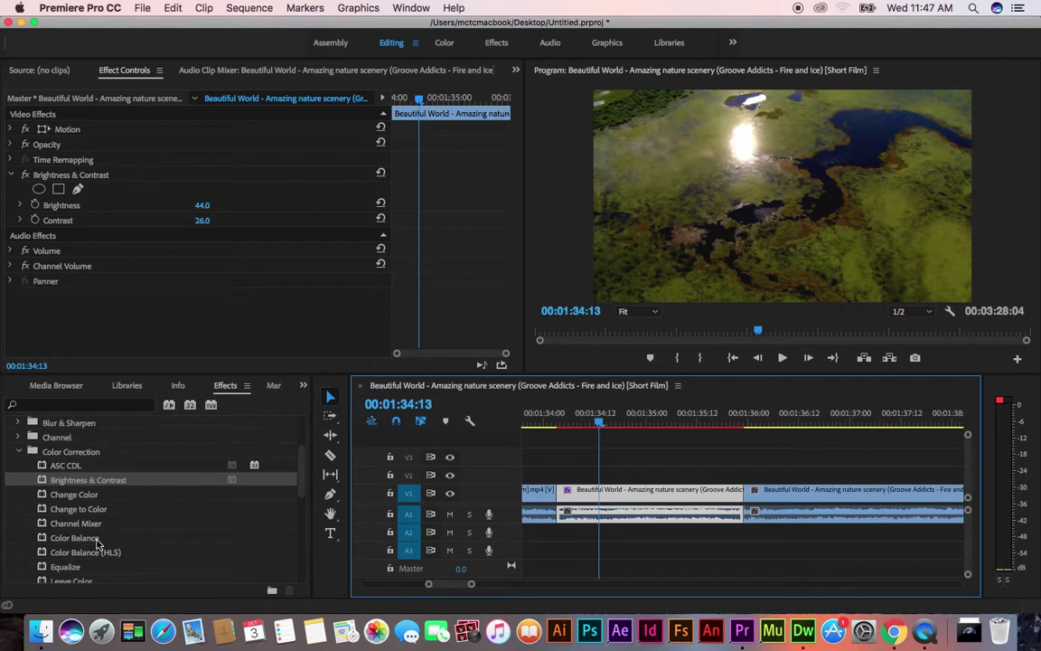
pyautogui.moveTo(98, 542); pyautogui.dragTo(636, 494)
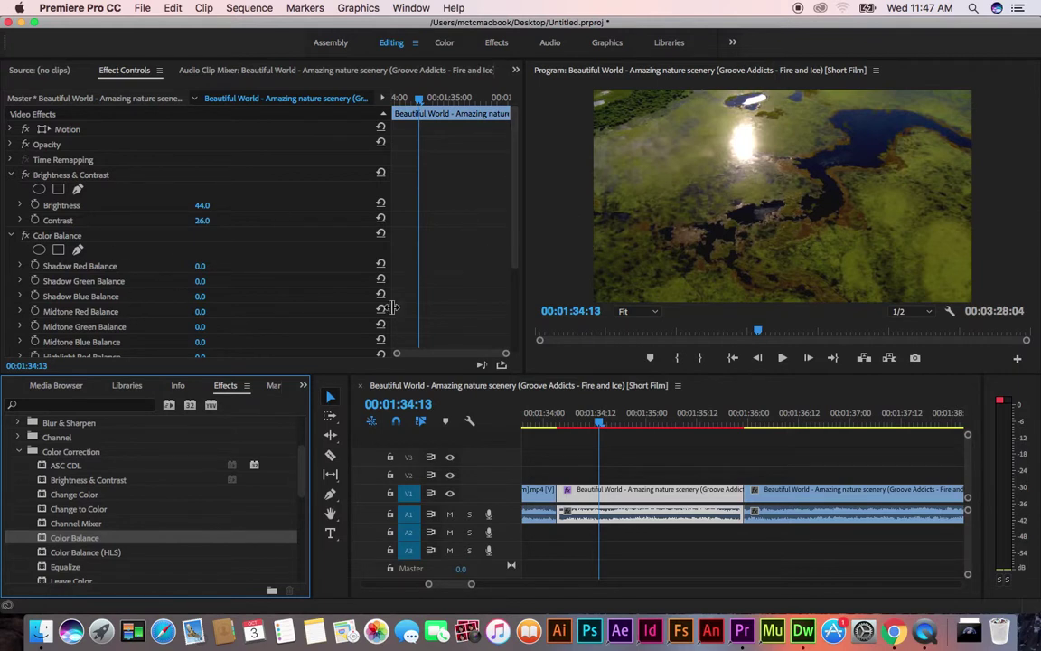
pyautogui.click(514, 245)
pyautogui.scroll(-3, 514, 246)
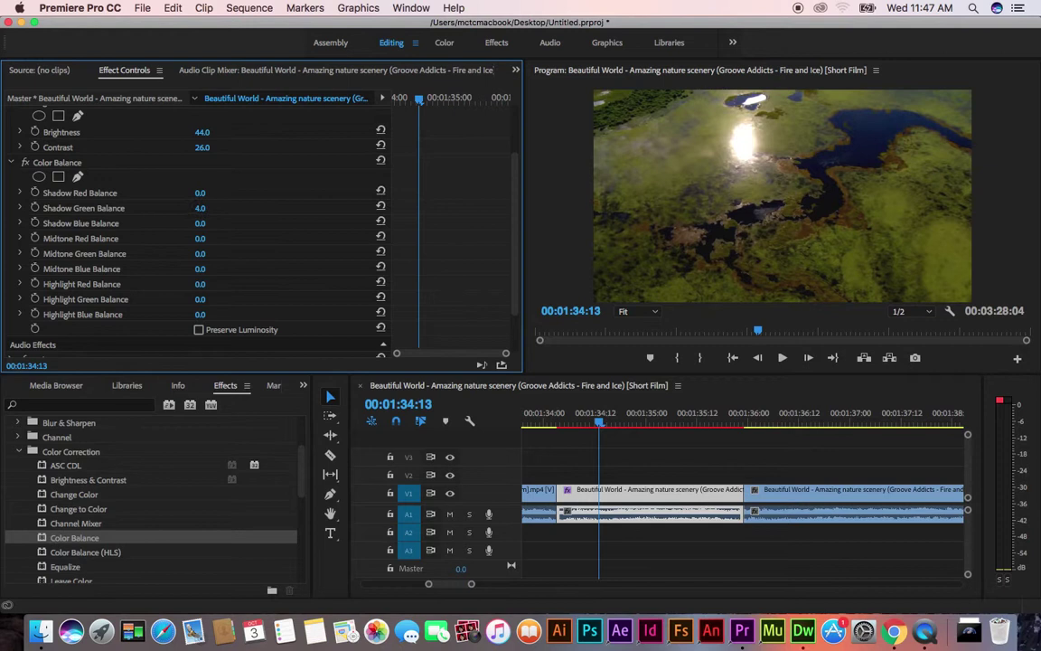
pyautogui.moveTo(202, 208); pyautogui.dragTo(242, 208)
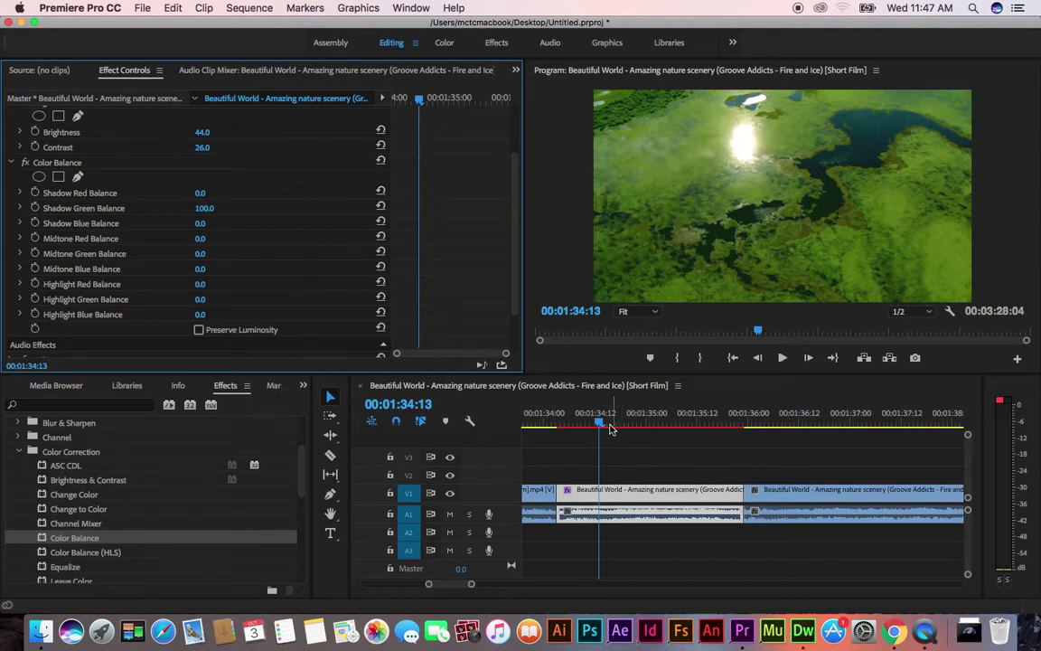
pyautogui.moveTo(555, 421); pyautogui.dragTo(533, 420)
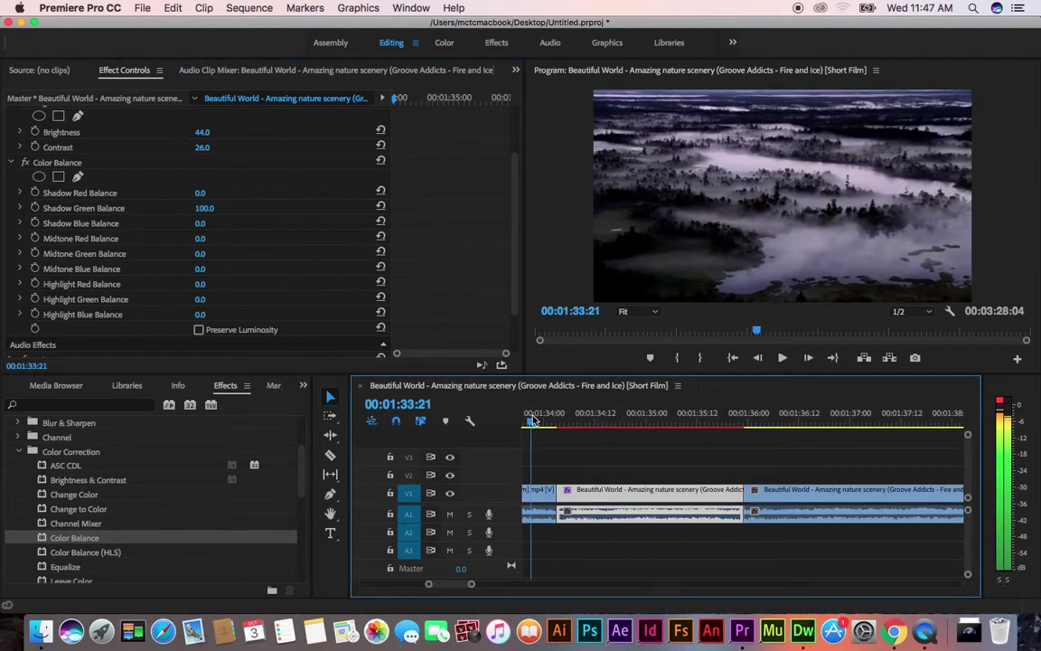
pyautogui.moveTo(531, 422); pyautogui.dragTo(587, 423)
pyautogui.moveTo(471, 584); pyautogui.dragTo(520, 588)
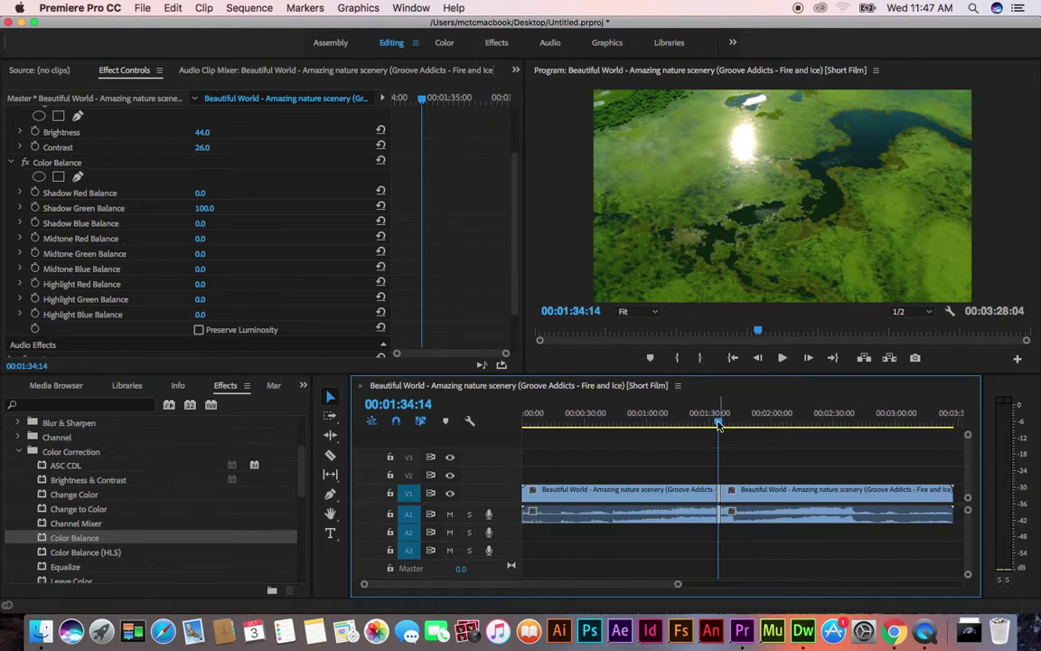
pyautogui.moveTo(719, 425); pyautogui.dragTo(568, 425)
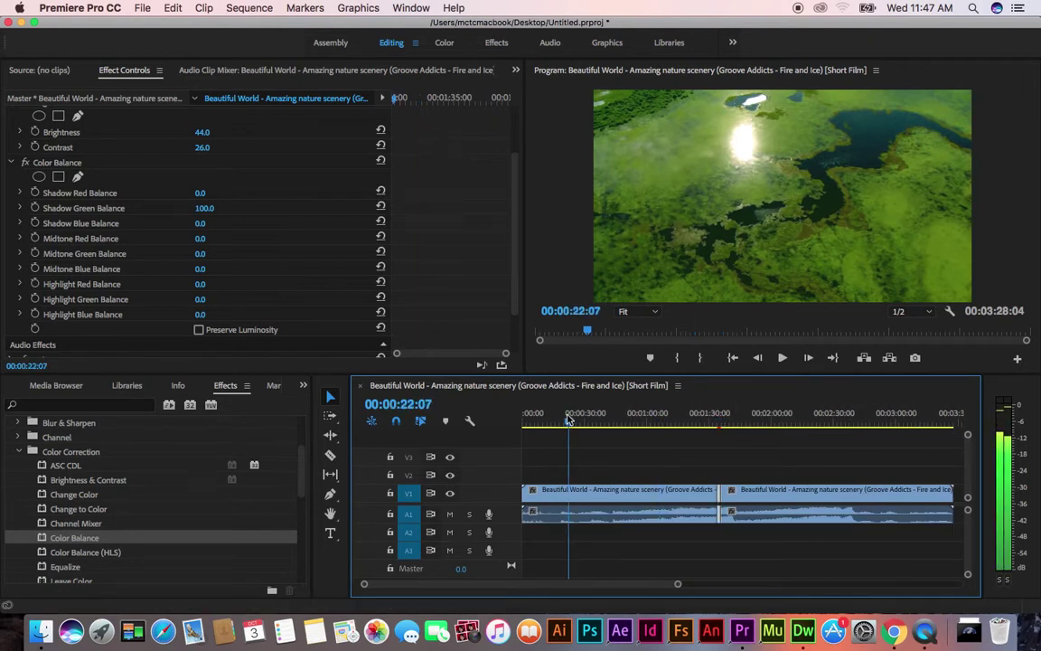
pyautogui.press('space')
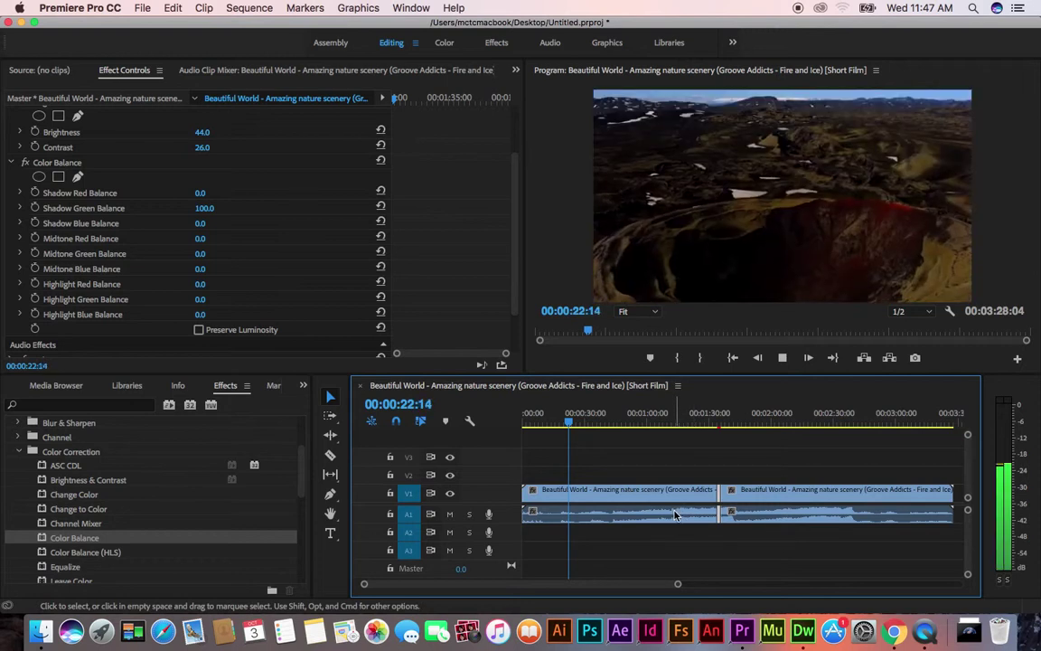
pyautogui.moveTo(581, 433); pyautogui.dragTo(669, 433)
pyautogui.click(708, 425)
pyautogui.press('space')
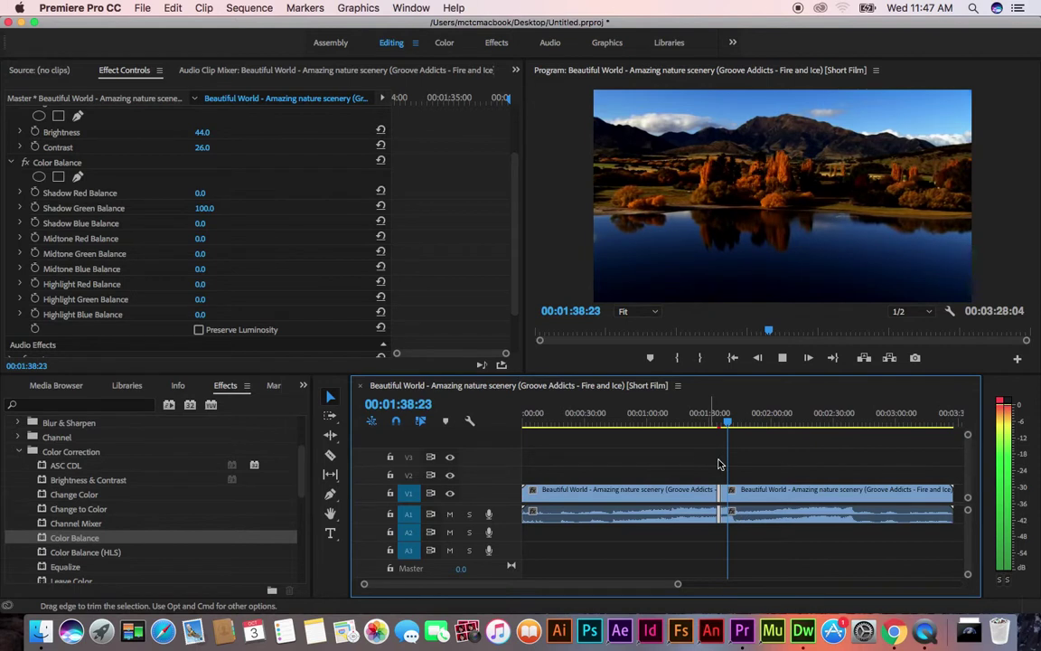
# - Stop playback and zoom the timeline in around the playhead near 01:41
pyautogui.click(783, 358)
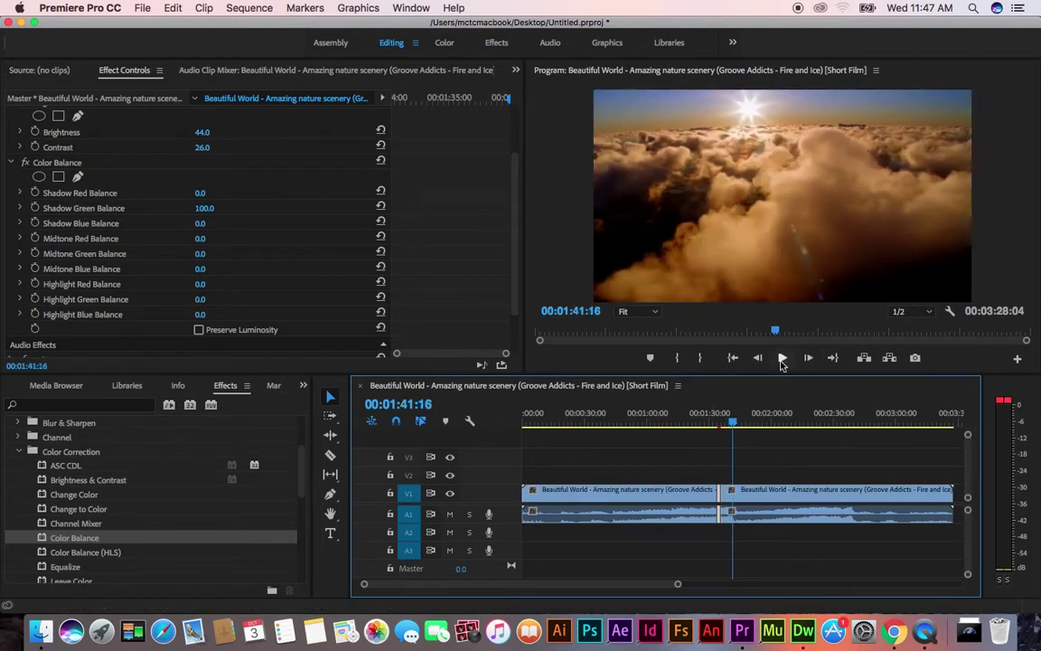
pyautogui.click(759, 358)
pyautogui.click(758, 359)
pyautogui.click(759, 359)
pyautogui.click(758, 359)
pyautogui.click(758, 359)
pyautogui.click(759, 359)
pyautogui.click(759, 359)
pyautogui.click(676, 586)
pyautogui.press('=')
pyautogui.press('=')
pyautogui.press('=')
pyautogui.press('=')
pyautogui.press('=')
pyautogui.press('=')
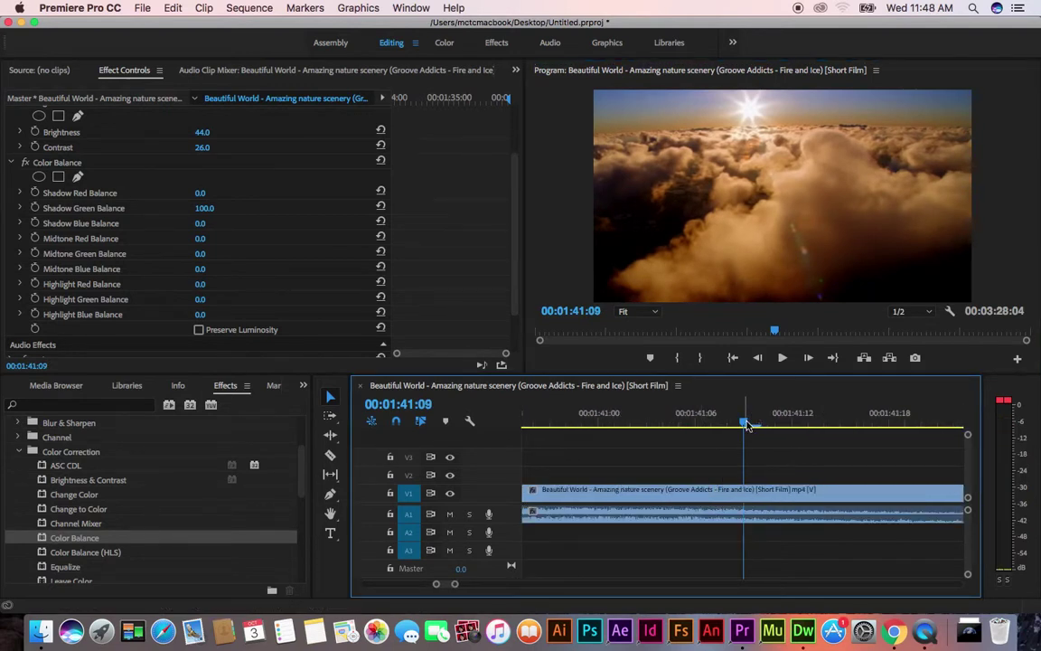
pyautogui.moveTo(744, 425); pyautogui.dragTo(631, 424)
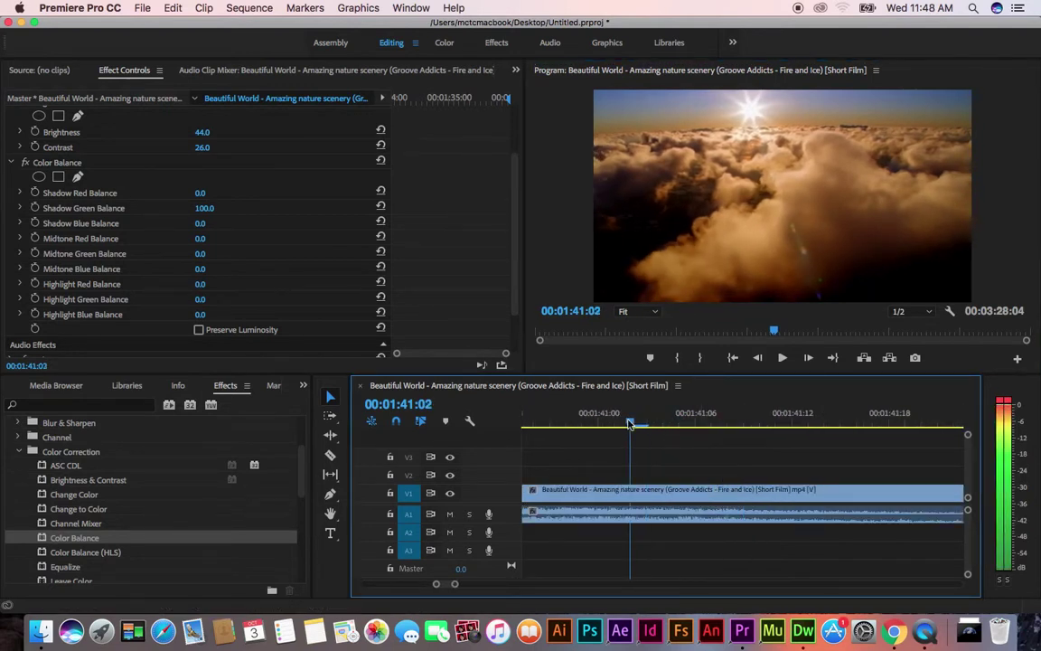
pyautogui.click(759, 359)
pyautogui.click(759, 359)
pyautogui.click(758, 359)
pyautogui.moveTo(454, 584); pyautogui.dragTo(529, 585)
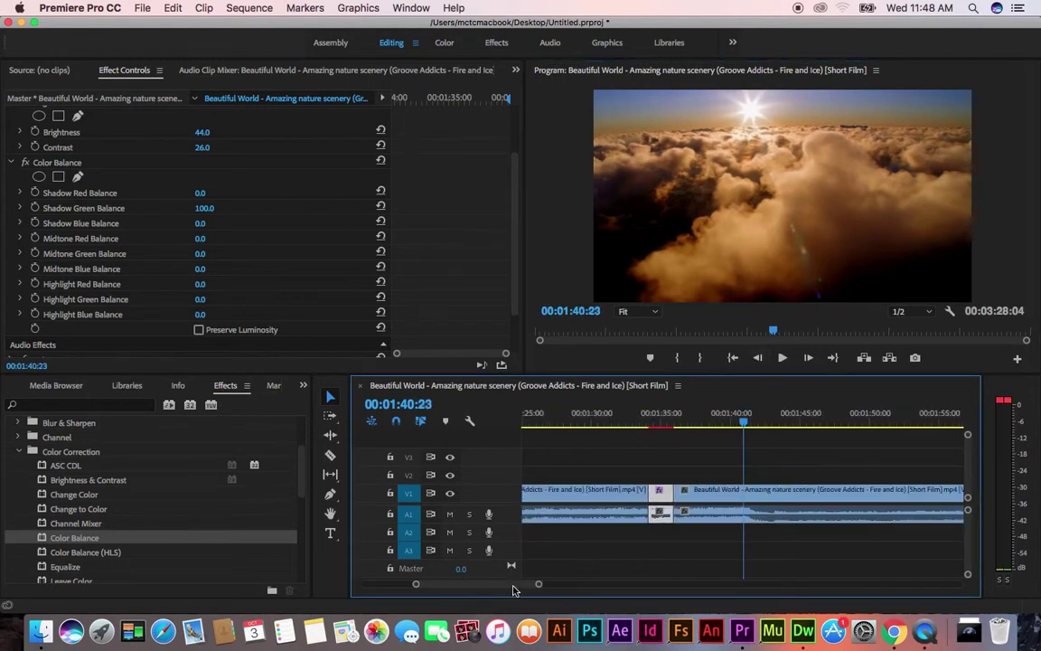
# - Step and scrub back to the last mountain frame before the lake shot, near 01:37:19
pyautogui.click(759, 359)
pyautogui.click(762, 359)
pyautogui.click(763, 359)
pyautogui.click(762, 360)
pyautogui.click(762, 360)
pyautogui.click(762, 360)
pyautogui.click(762, 360)
pyautogui.click(762, 359)
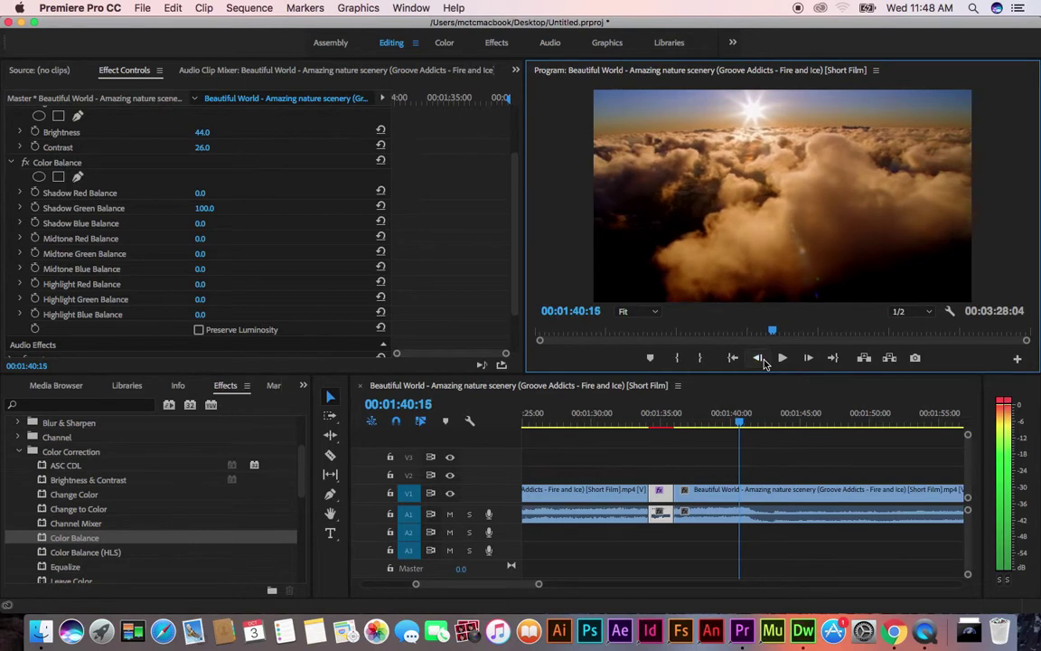
pyautogui.moveTo(740, 429); pyautogui.dragTo(721, 430)
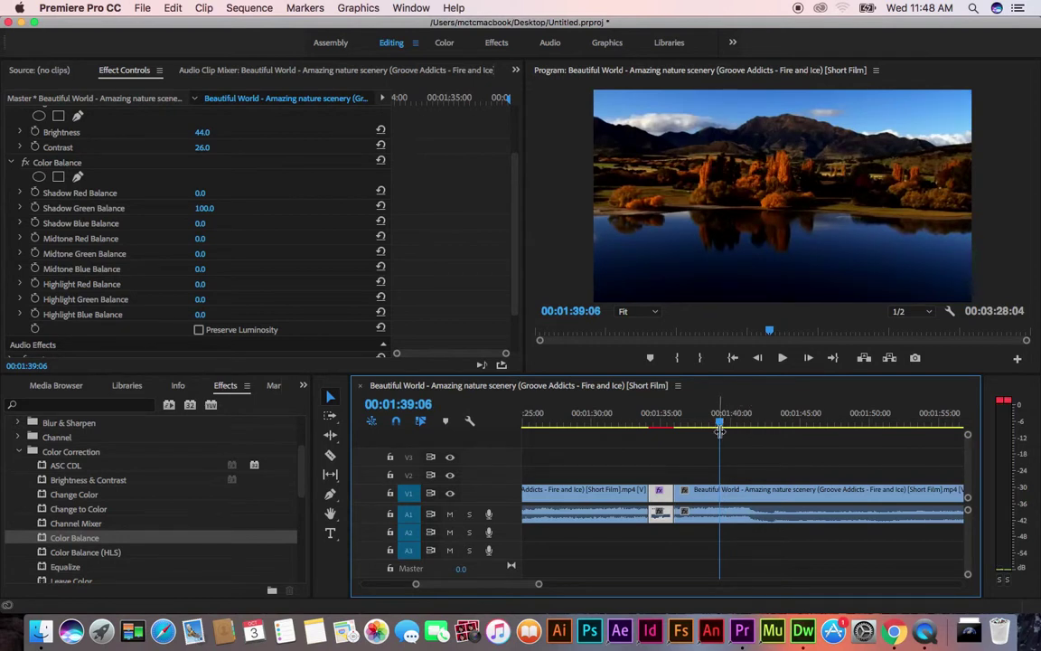
pyautogui.moveTo(721, 425); pyautogui.dragTo(694, 431)
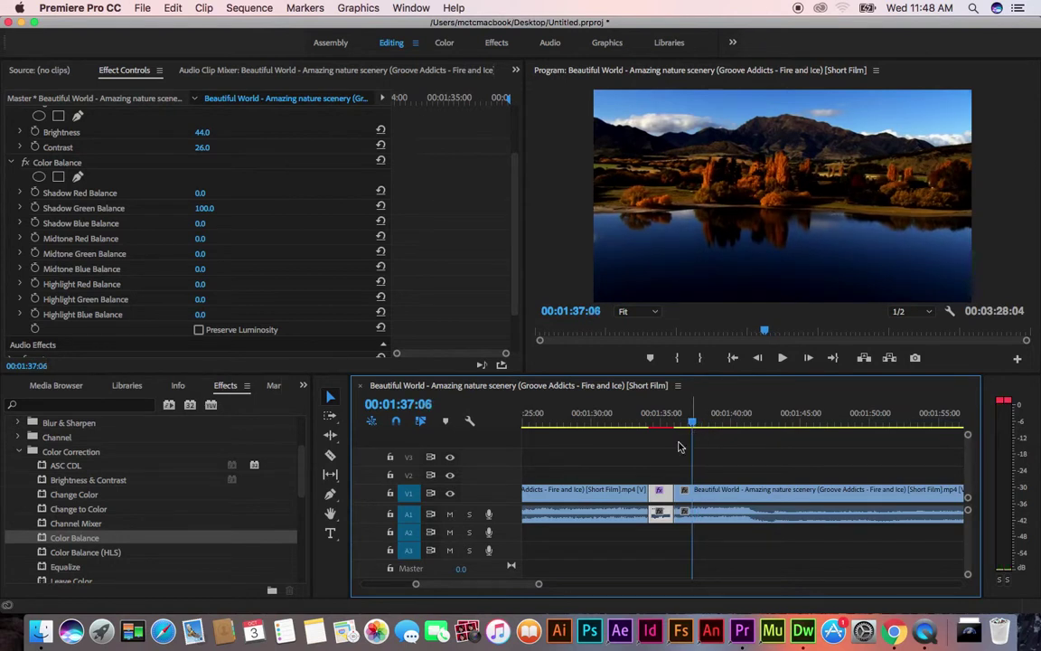
pyautogui.click(757, 358)
pyautogui.click(808, 358)
pyautogui.moveTo(693, 424); pyautogui.dragTo(703, 429)
pyautogui.click(758, 359)
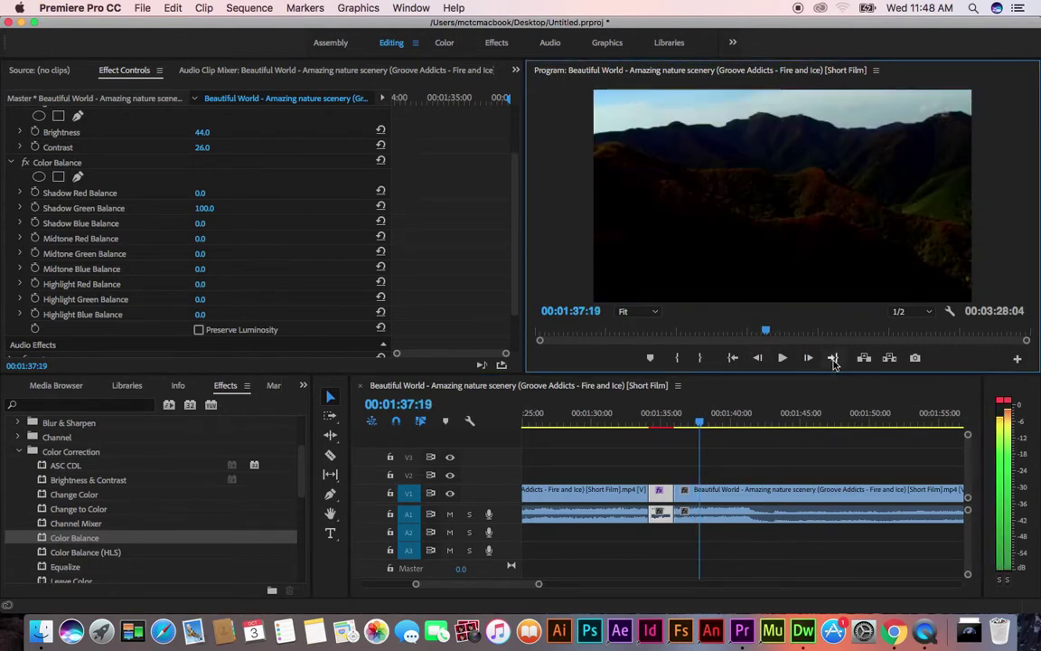
# - Razor-cut the clip at 01:37:20 and 01:39:10, then select the isolated lake clip
pyautogui.click(809, 359)
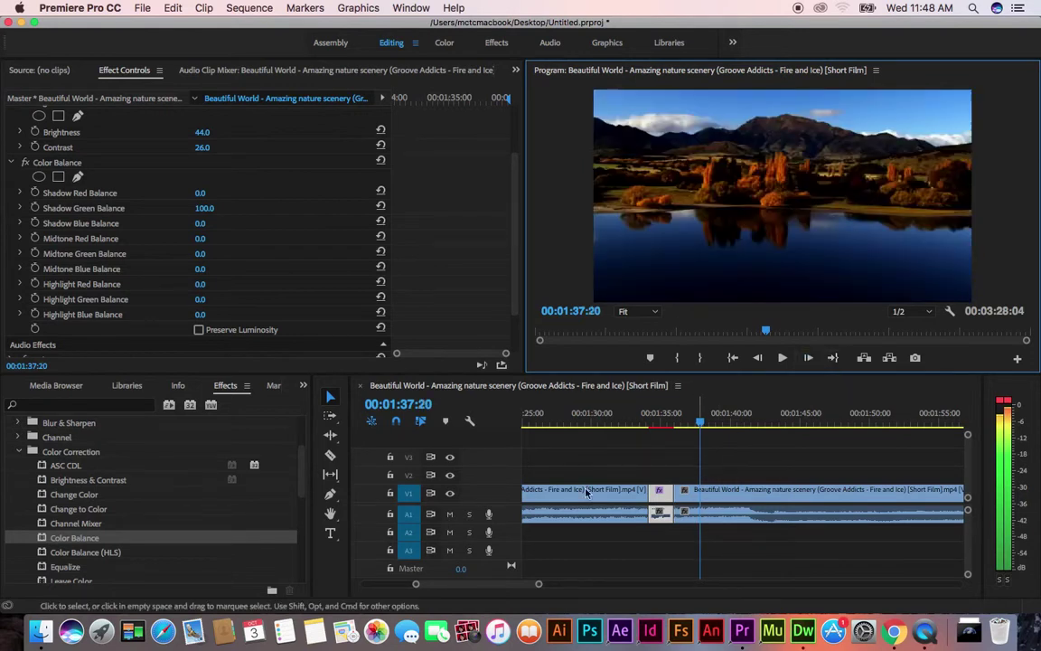
pyautogui.press('c')
pyautogui.click(701, 491)
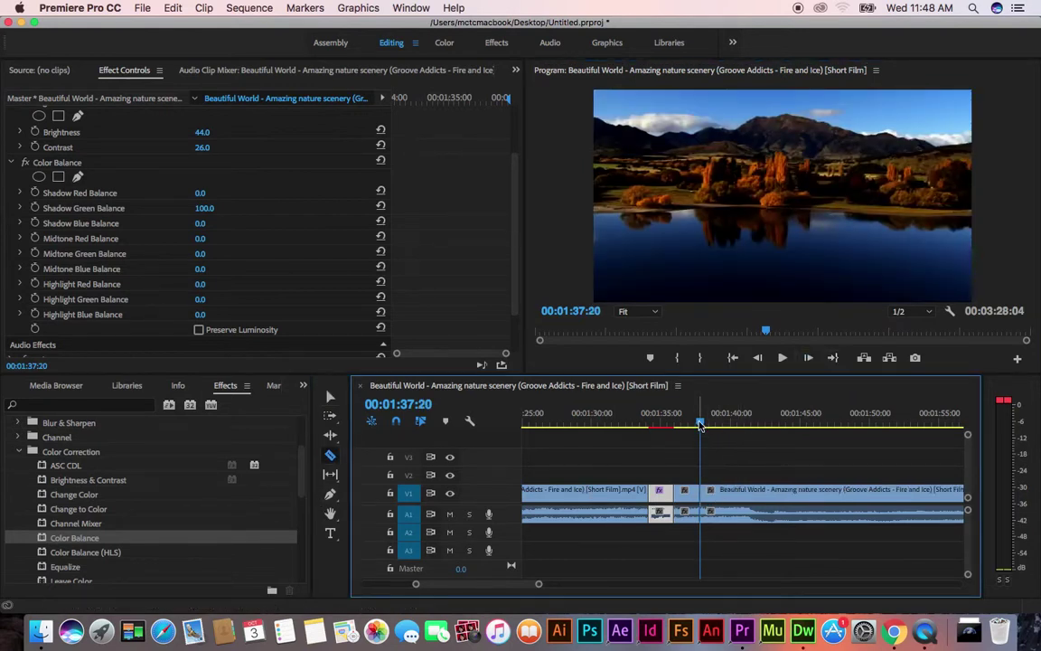
pyautogui.moveTo(701, 425); pyautogui.dragTo(722, 426)
pyautogui.click(809, 359)
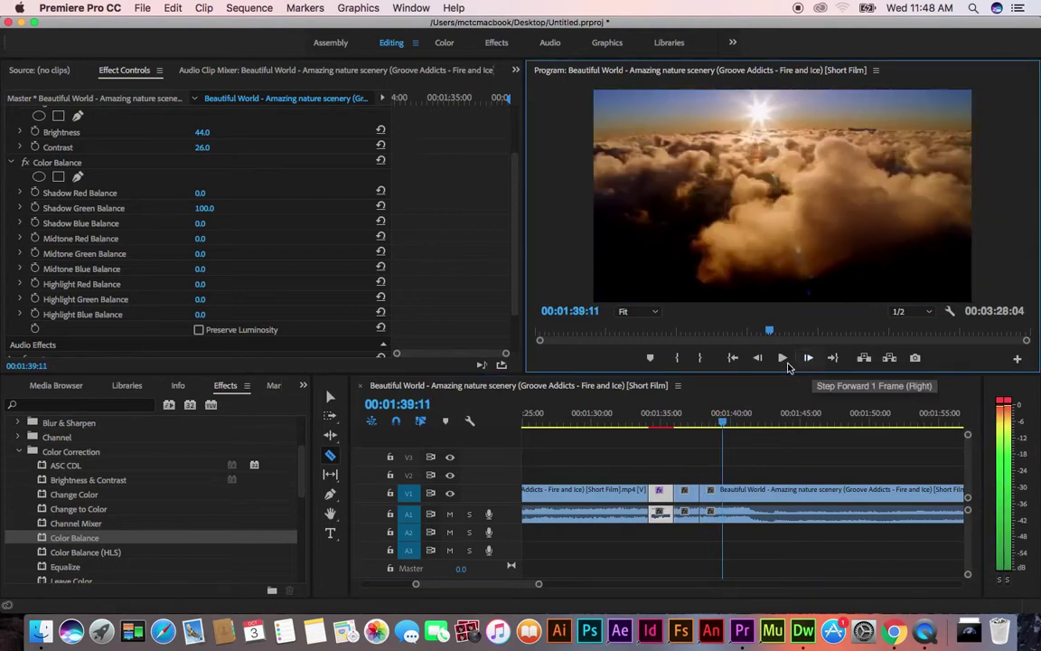
pyautogui.click(759, 358)
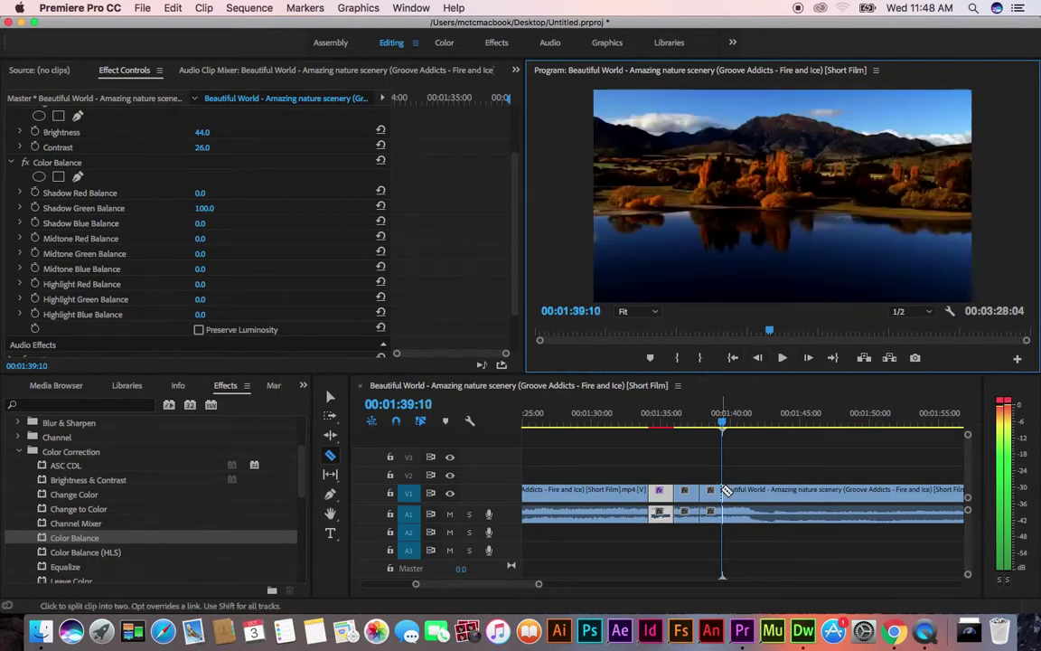
pyautogui.click(725, 492)
pyautogui.press('v')
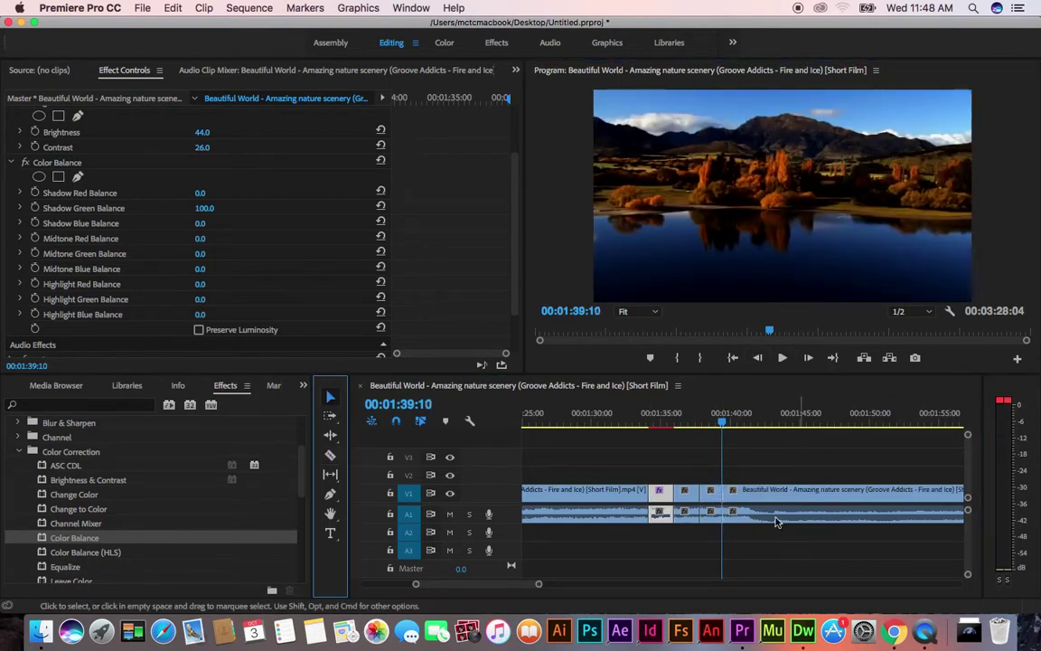
pyautogui.click(714, 496)
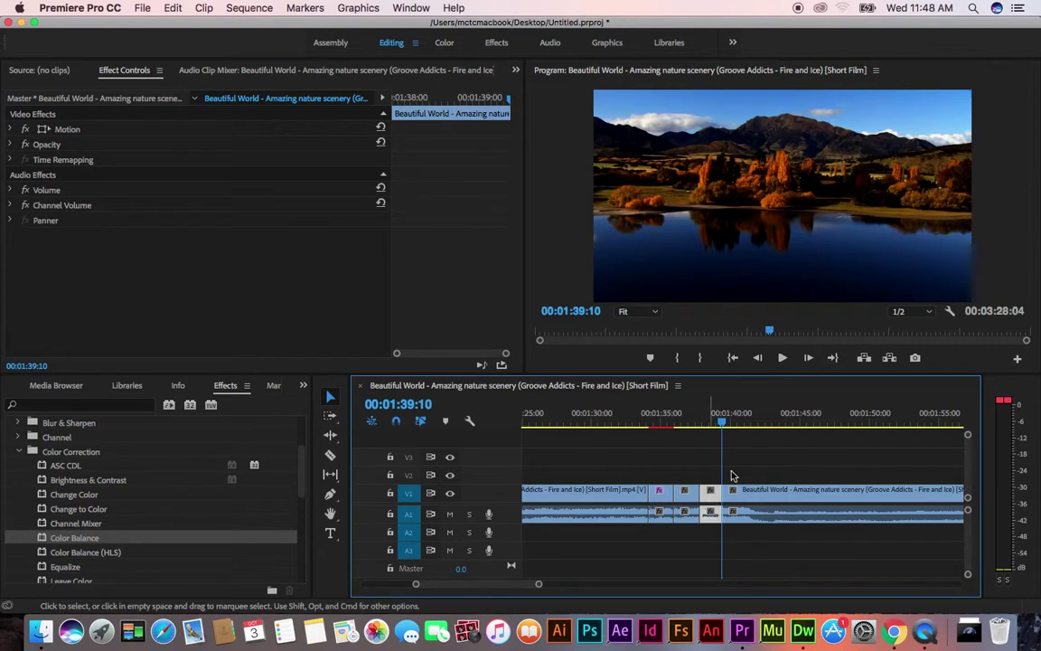
# - Apply the Stylize > Find Edges video effect to the short lake clip on V1
pyautogui.moveTo(725, 421); pyautogui.dragTo(718, 421)
pyautogui.scroll(3, 179, 539)
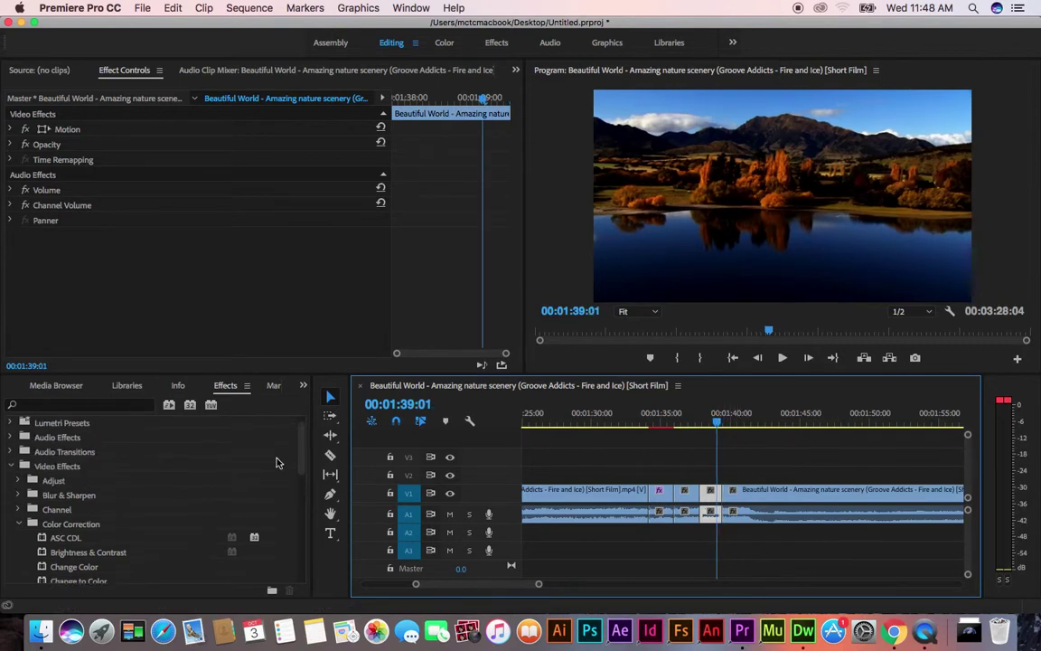
pyautogui.moveTo(302, 463); pyautogui.dragTo(298, 545)
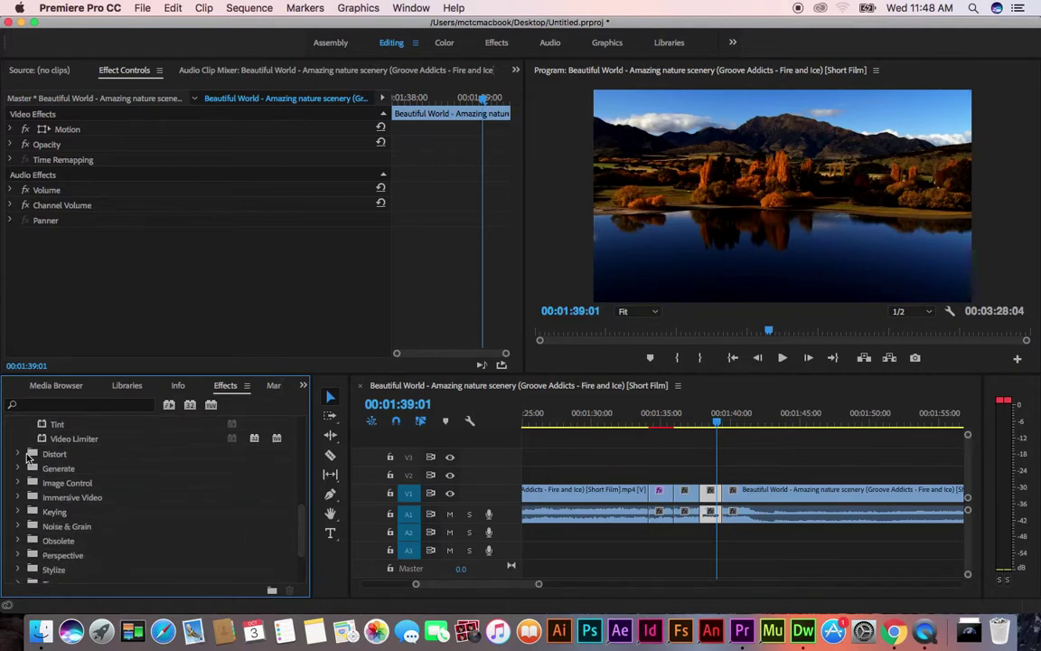
pyautogui.click(17, 454)
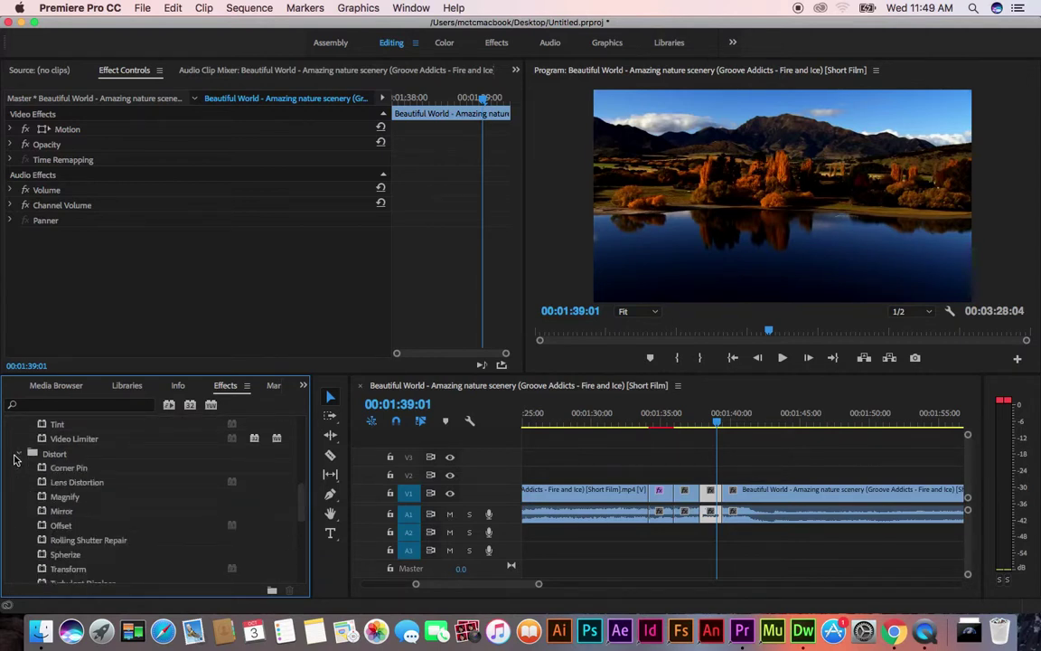
pyautogui.moveTo(300, 518); pyautogui.dragTo(271, 570)
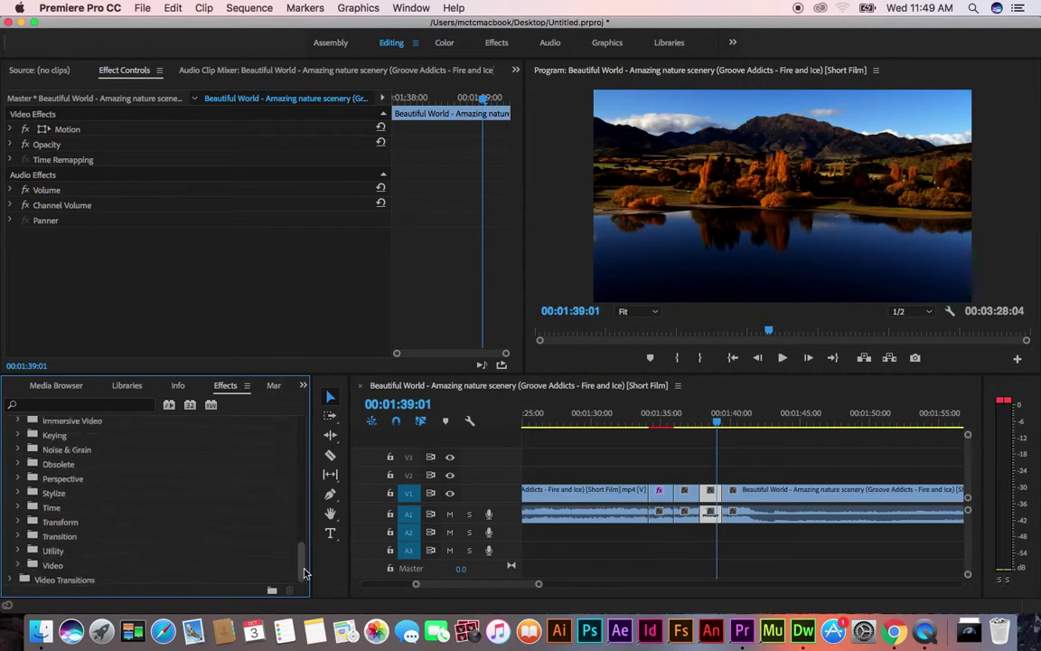
pyautogui.click(17, 492)
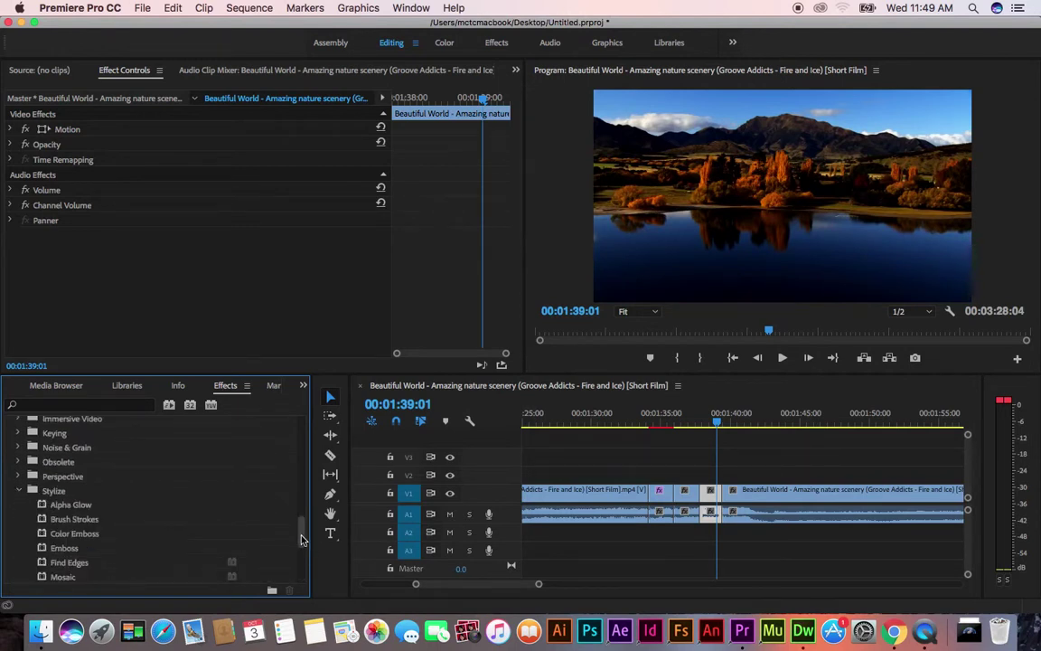
pyautogui.scroll(-3, 302, 529)
pyautogui.moveTo(82, 513); pyautogui.dragTo(713, 493)
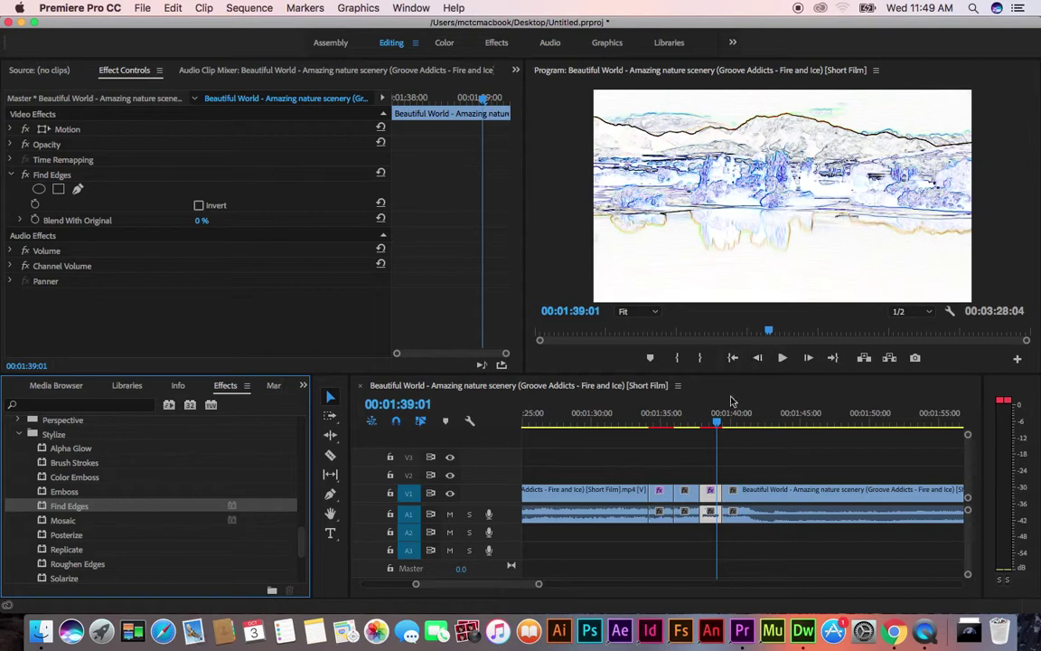
# - Play back from 01:33:03 to 01:42:19 to check the lake clip's sketch look
pyautogui.moveTo(719, 425); pyautogui.dragTo(634, 405)
pyautogui.press('space')
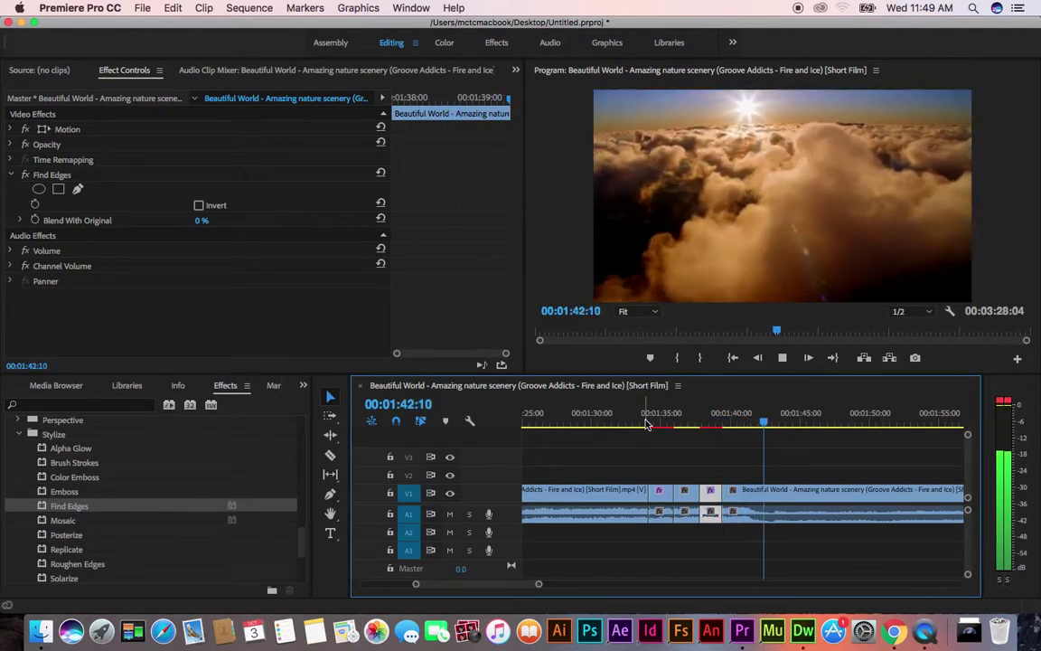
pyautogui.press('space')
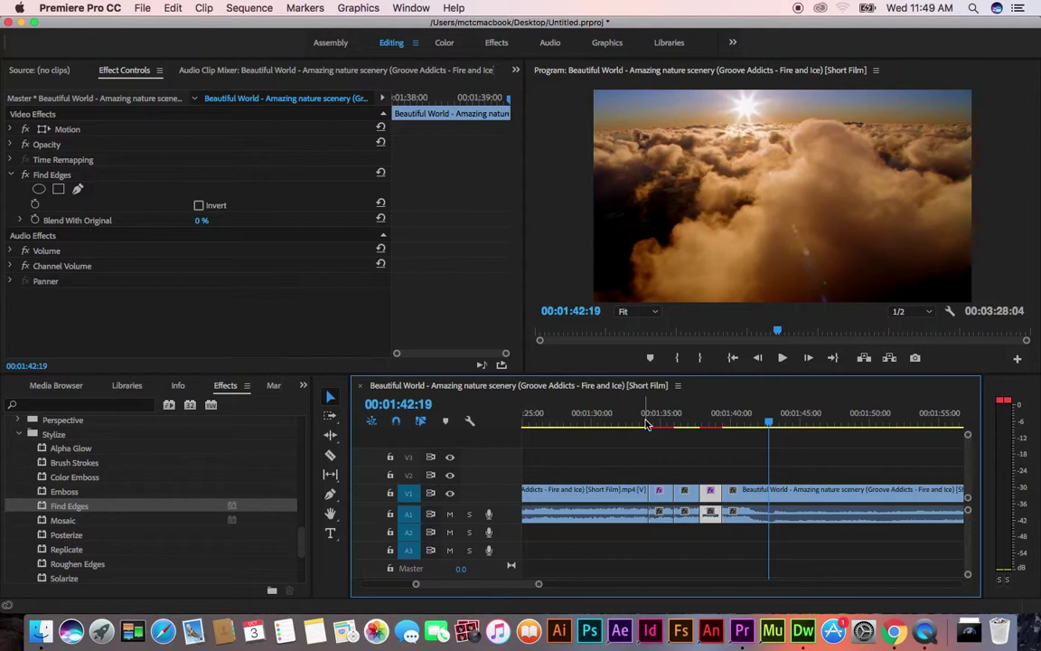